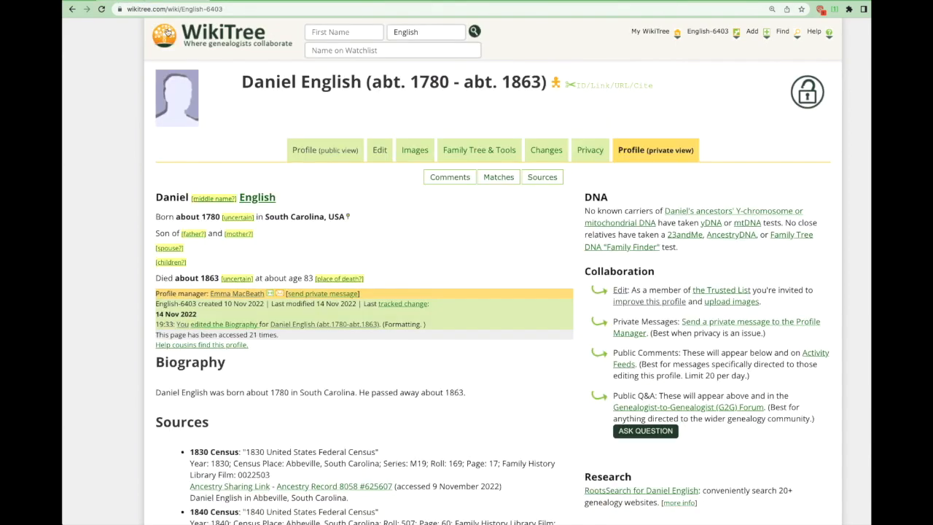
click(313, 33)
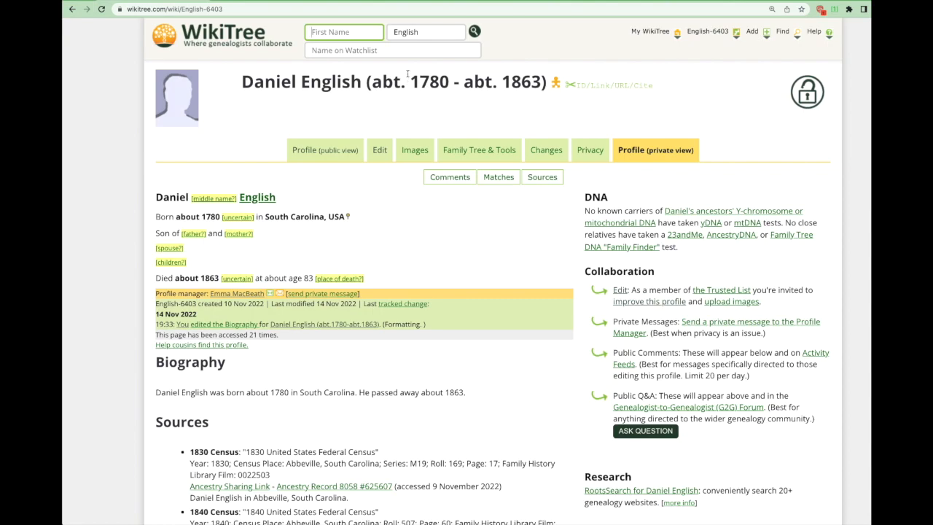
click(807, 34)
mouse_move(752, 32)
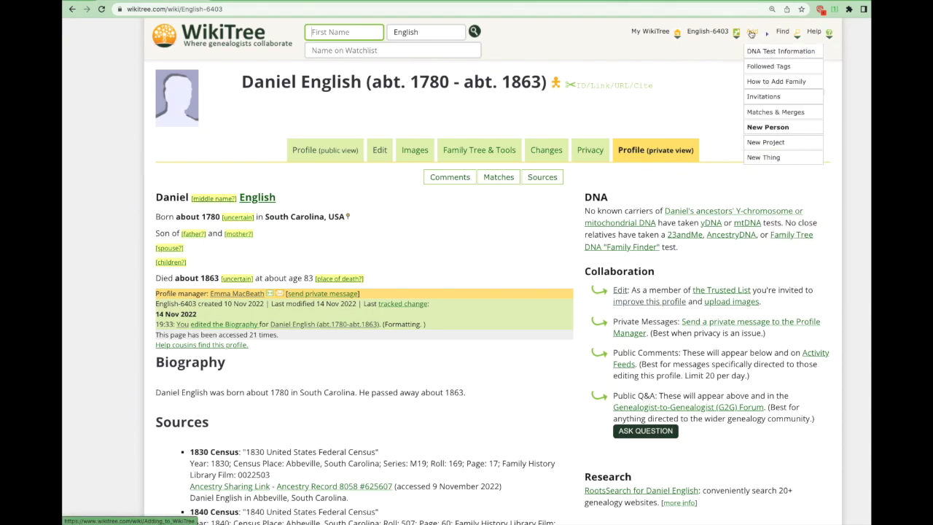
click(768, 127)
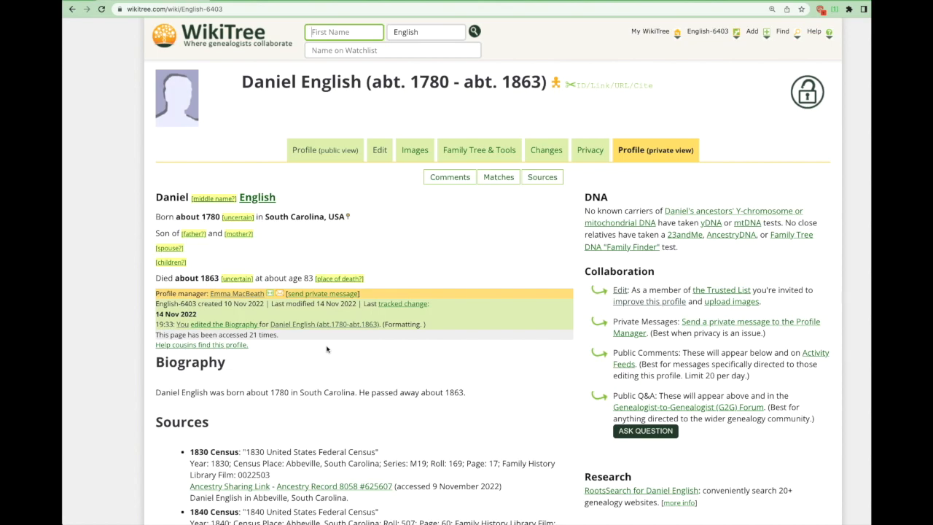
scroll(326, 348, down, 3)
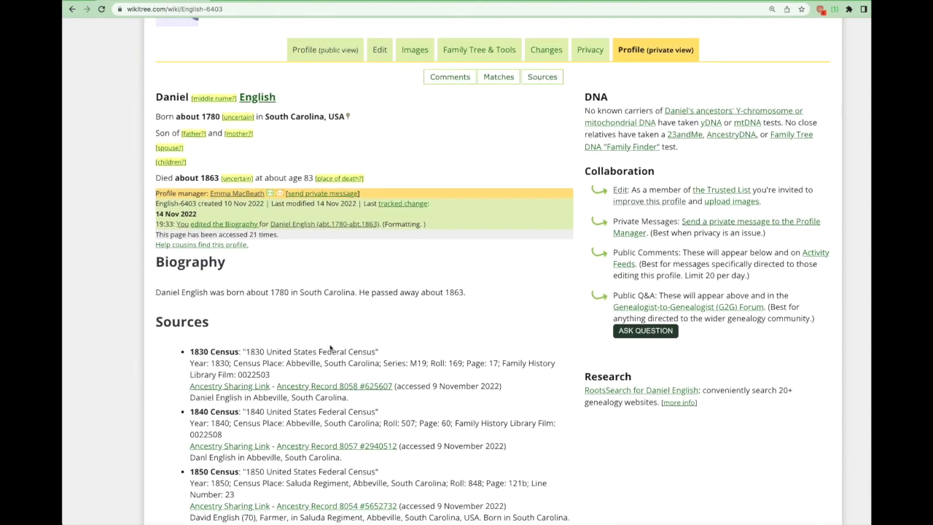
scroll(327, 349, down, 1)
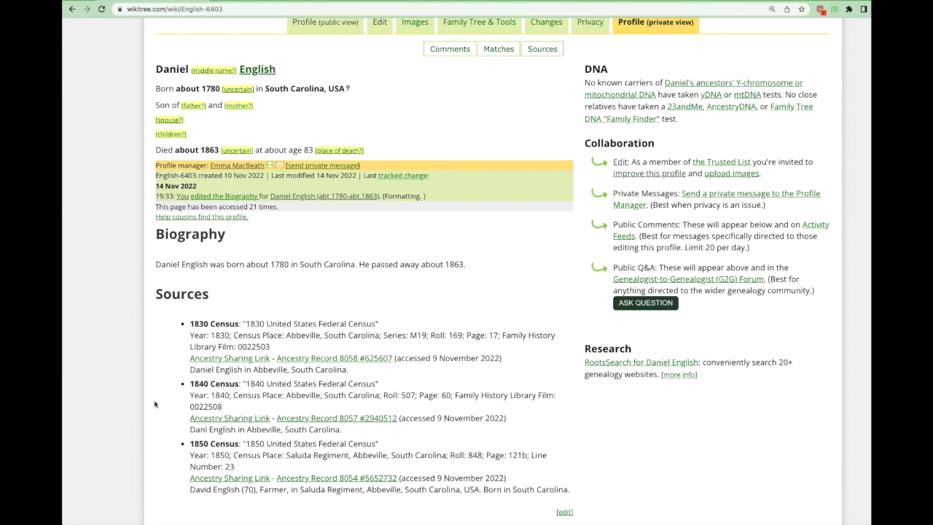
click(380, 21)
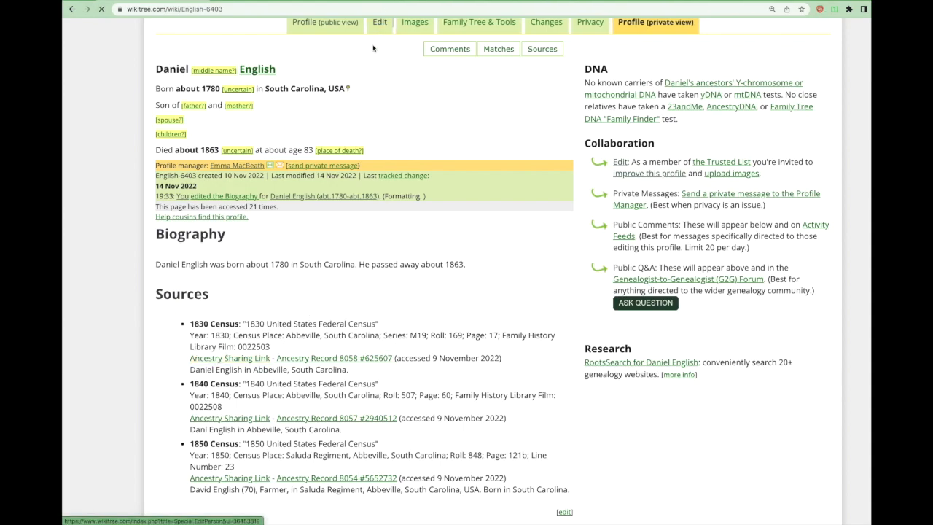
scroll(206, 288, down, 8)
scroll(206, 288, down, 3)
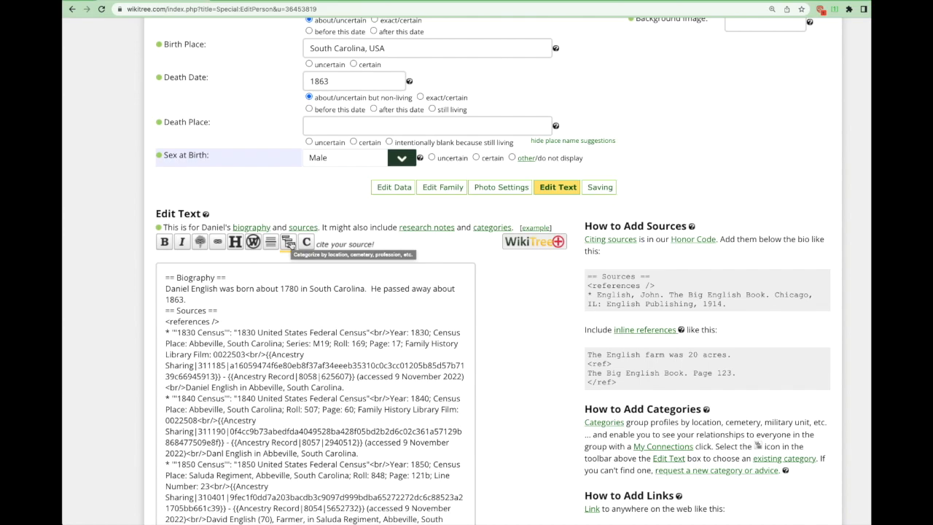
click(289, 243)
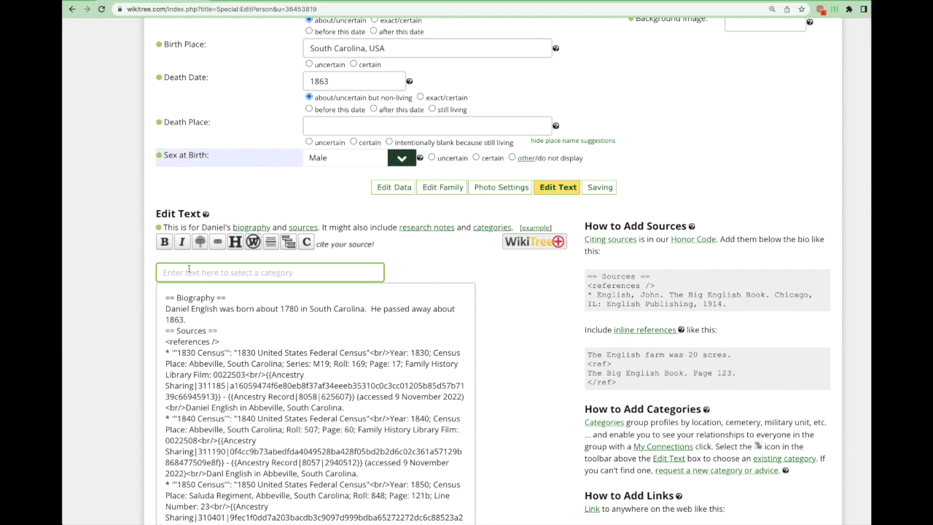
text(a)
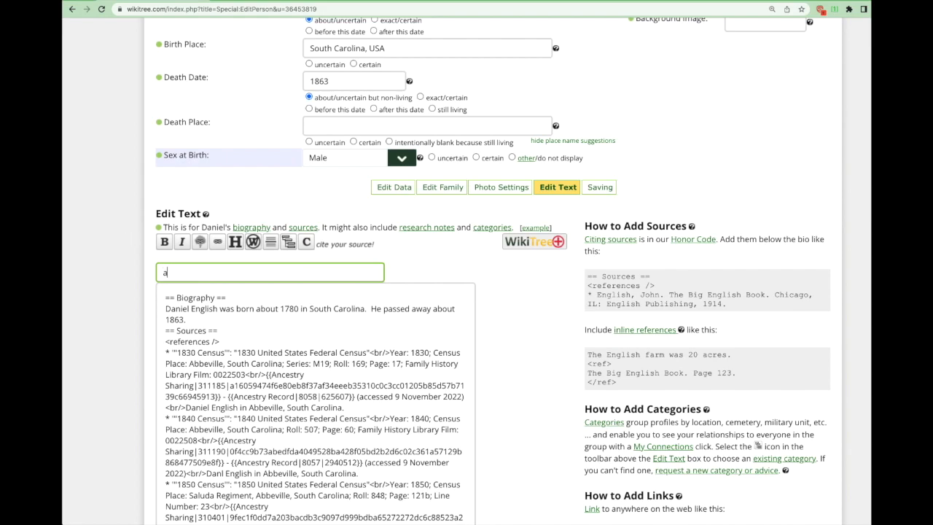
text(bbevill)
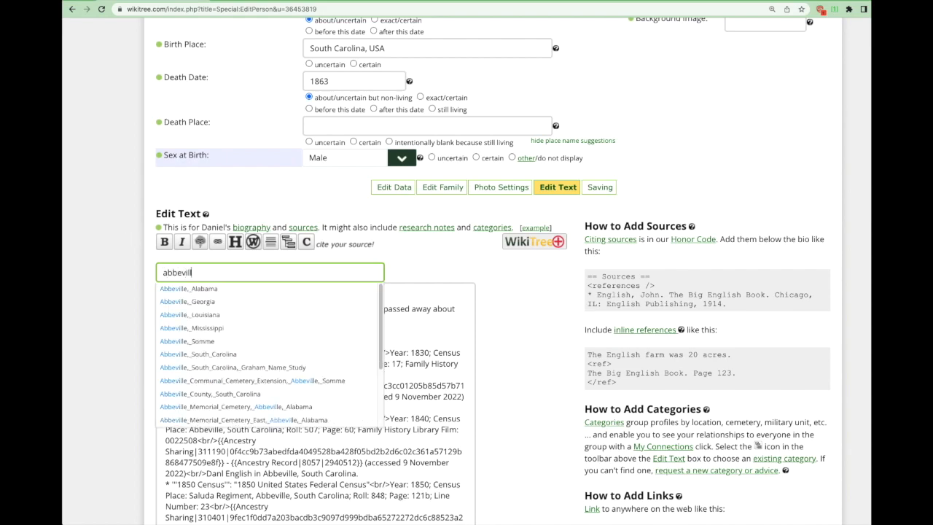
text(e county,)
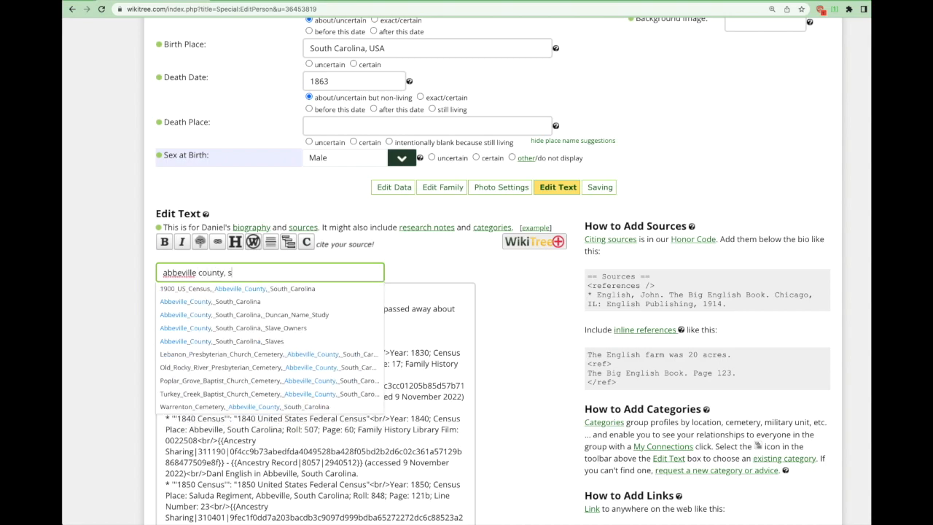
text( south carolina,)
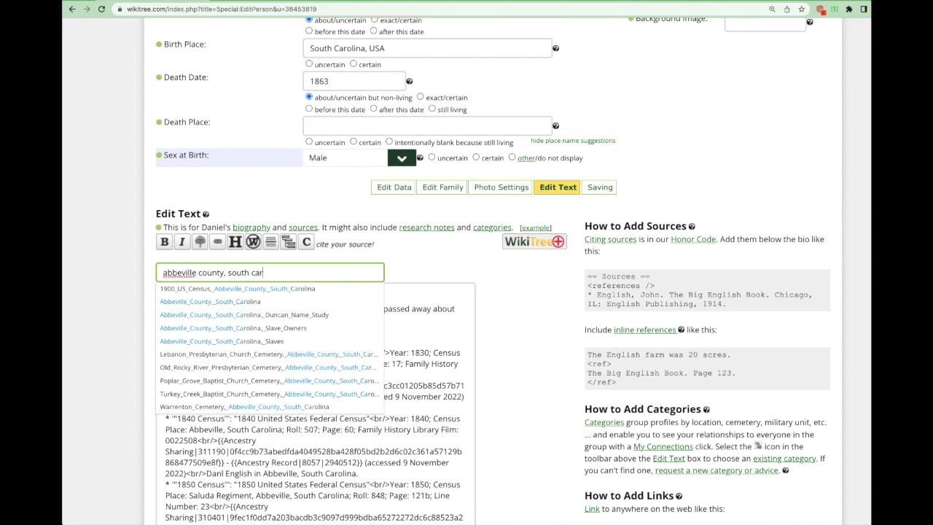
text( sa)
text(lave)
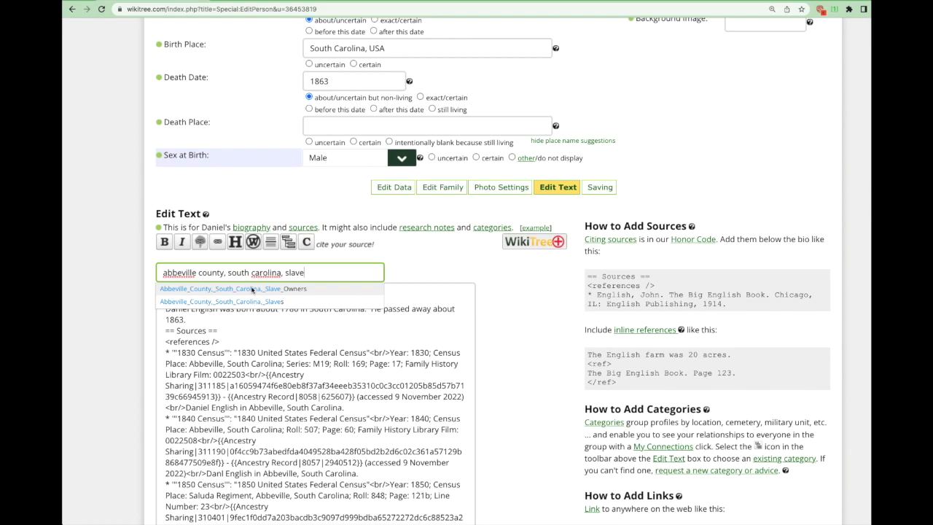
Step: Add the Abbeville County, South Carolina, Slave Owners category and reuse the county name in a new category search
click(251, 289)
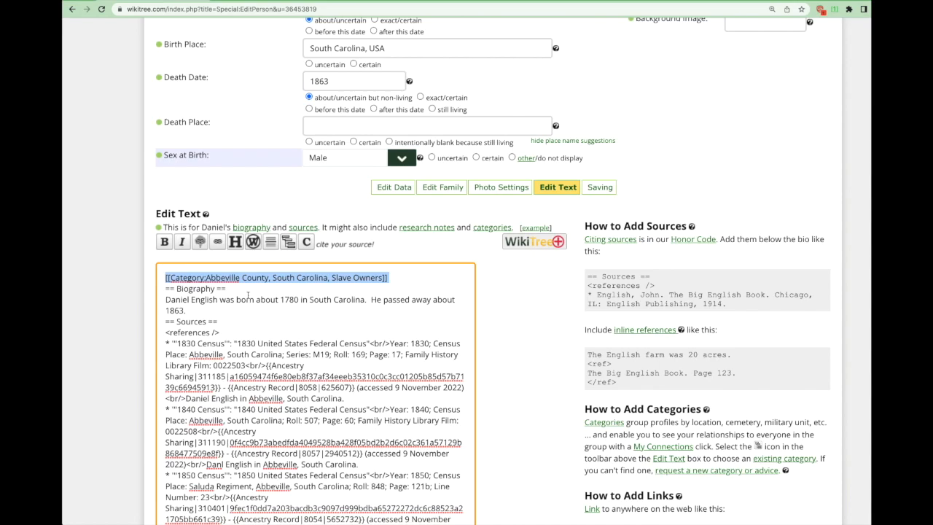
click(288, 243)
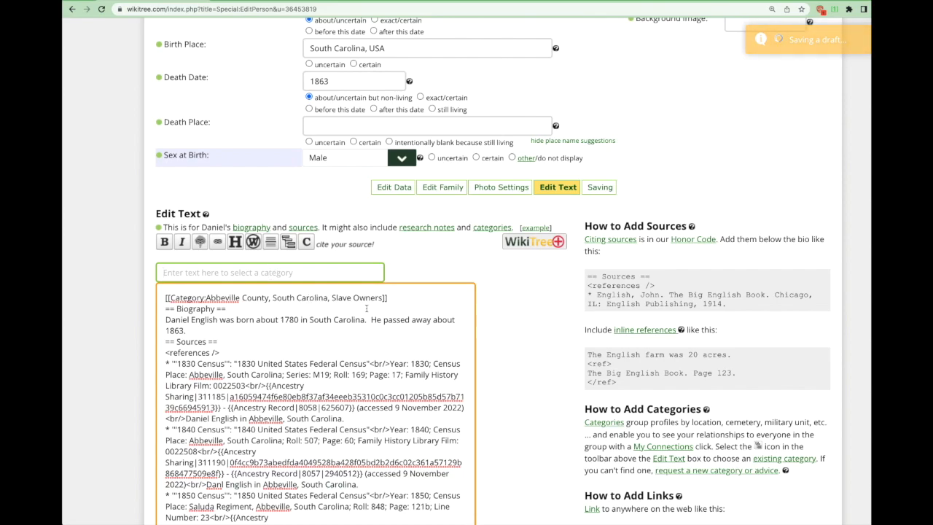
drag(339, 298, 208, 297)
key(ctrl+c)
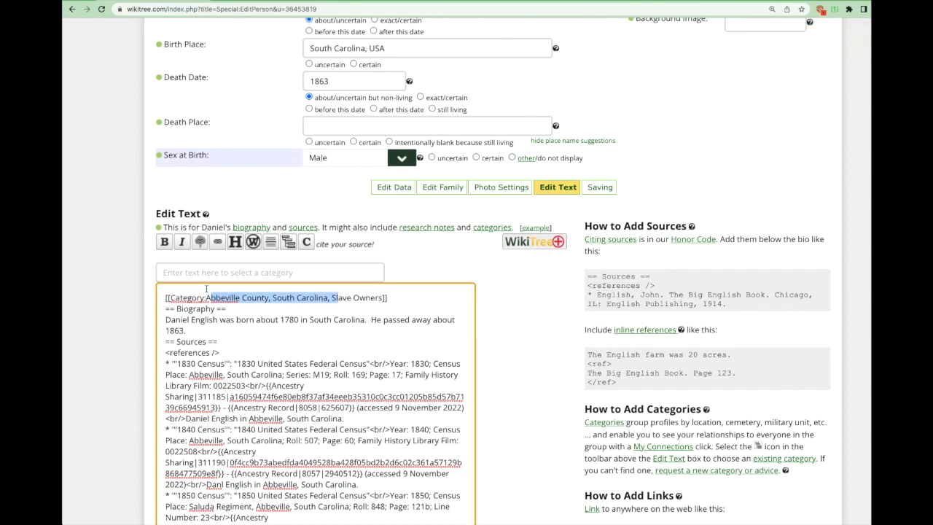
click(208, 273)
key(ctrl+v)
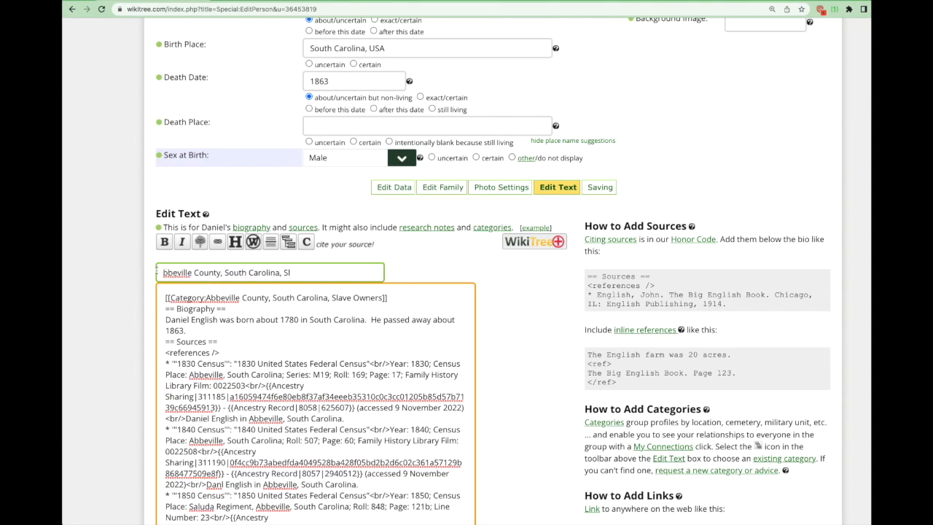
click(162, 273)
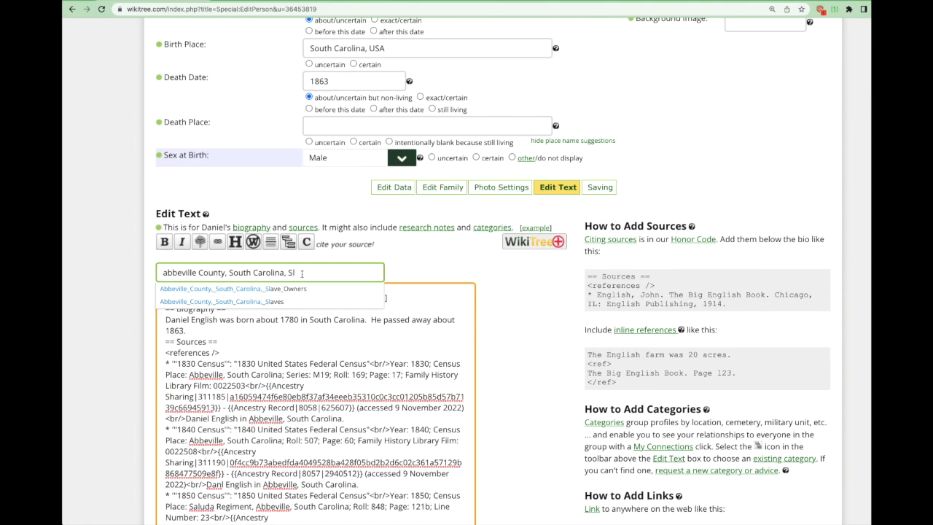
text(a)
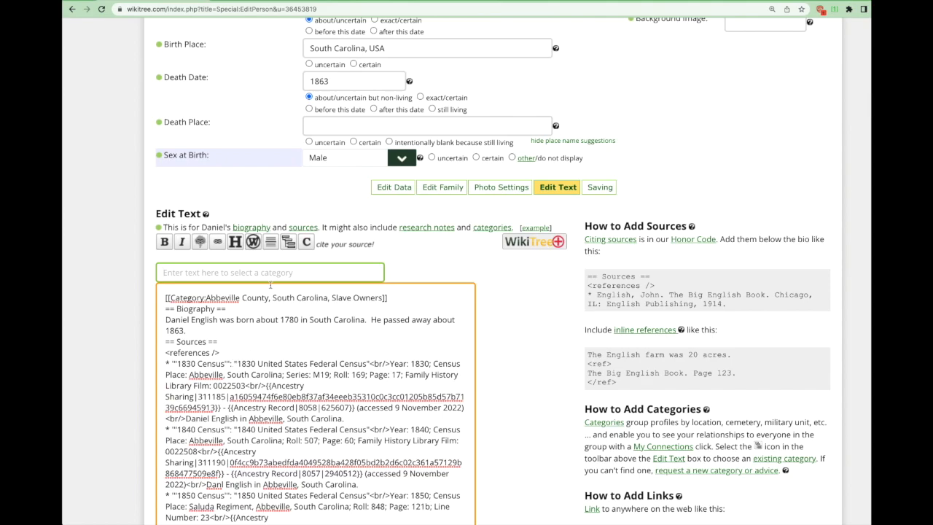
text(usbh hero)
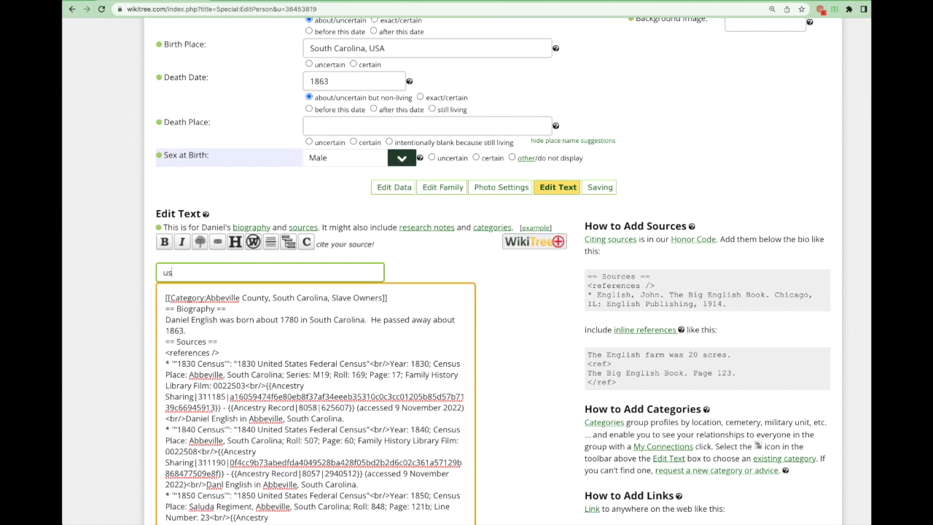
Step: Add the USBH Heritage Exchange category from the 'usbh heritage' search
key(BackSpace)
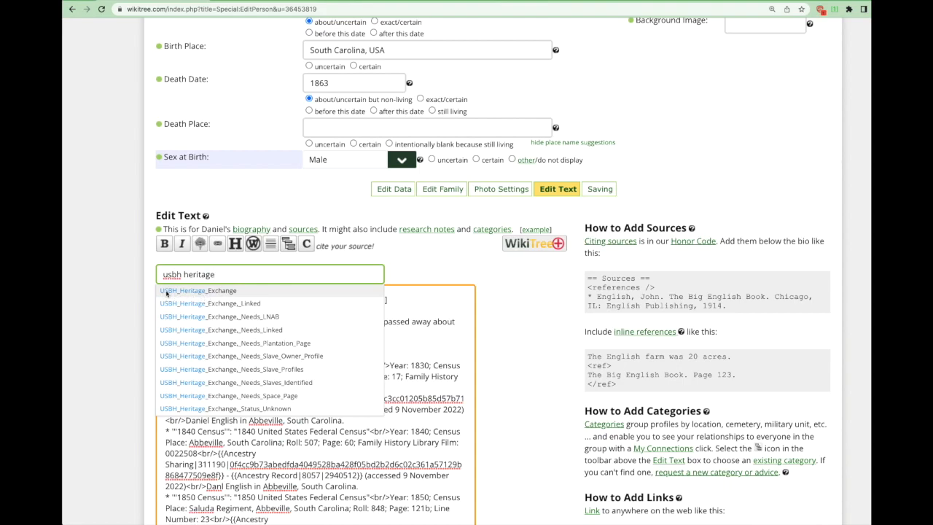
click(193, 291)
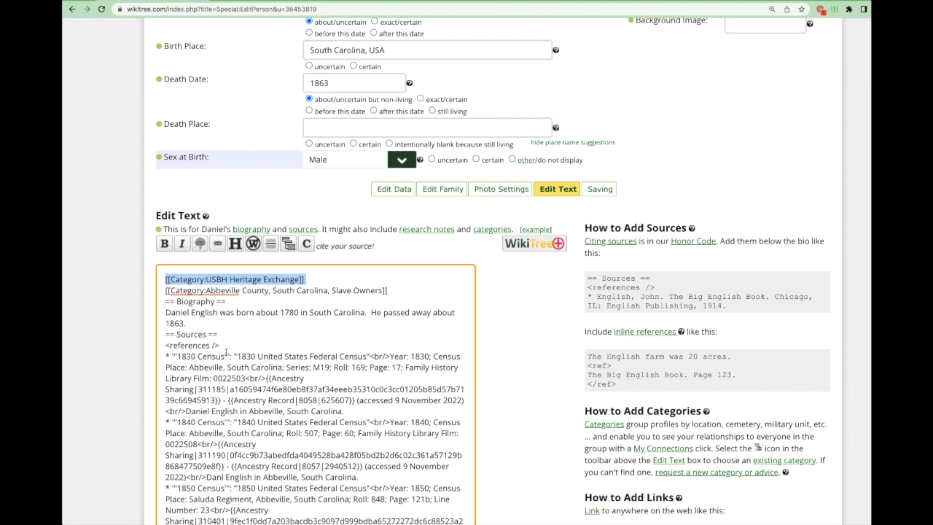
scroll(226, 353, down, 1)
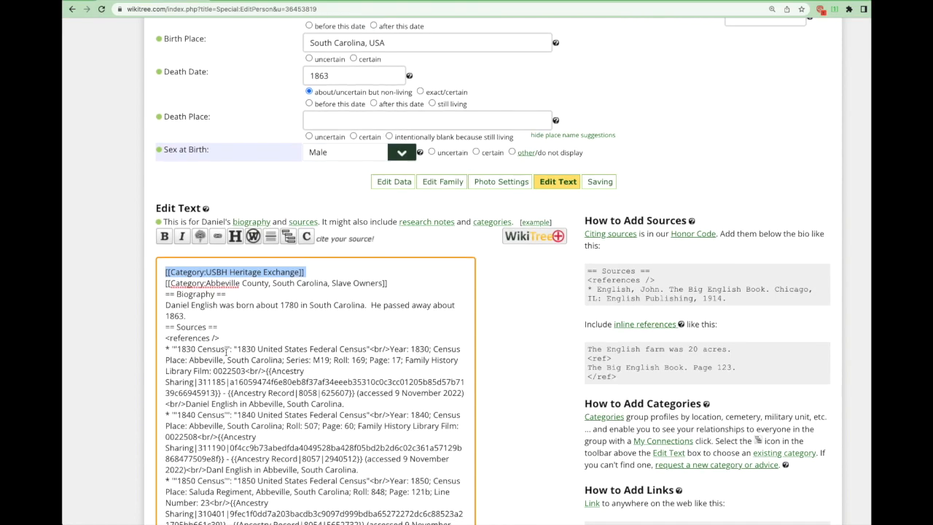
scroll(226, 353, down, 3)
Step: Add a Slaves section after the biography sentence and paste the six-person probate slave list into it
click(199, 233)
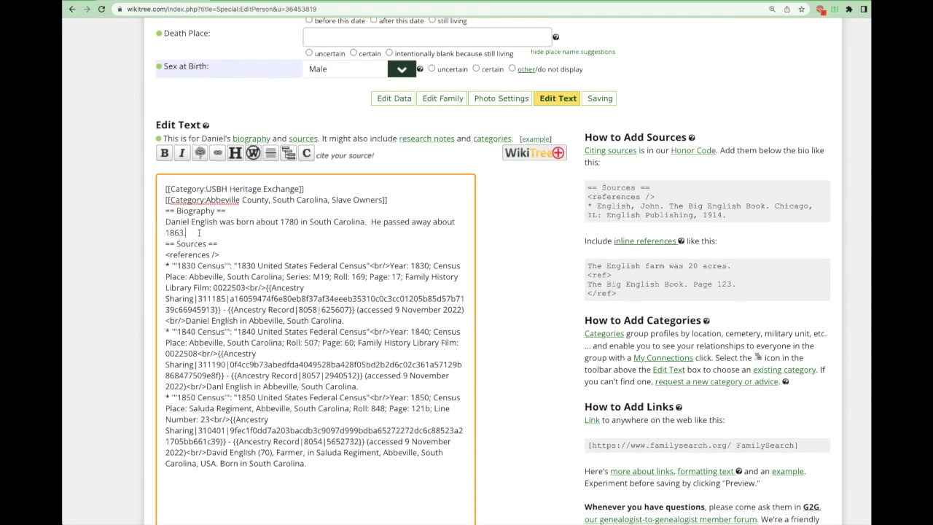
key(Return)
key(Return)
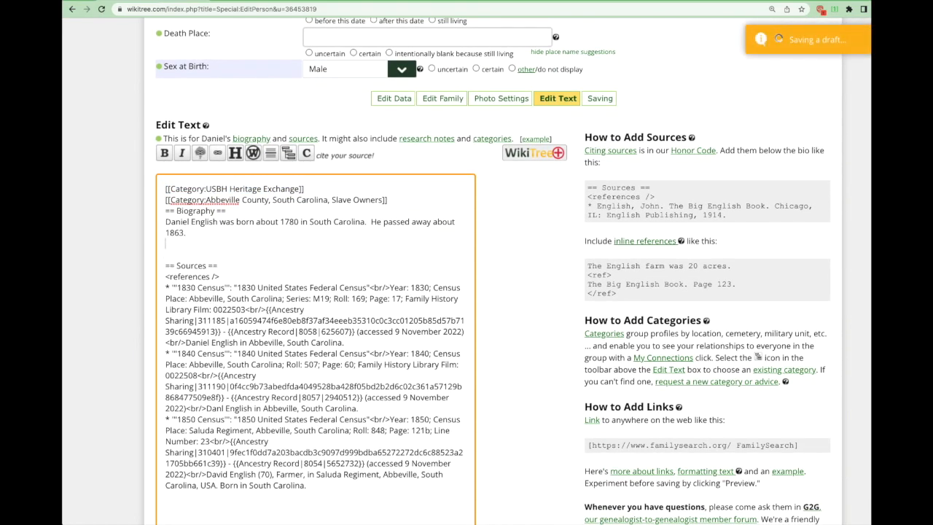
key(Return)
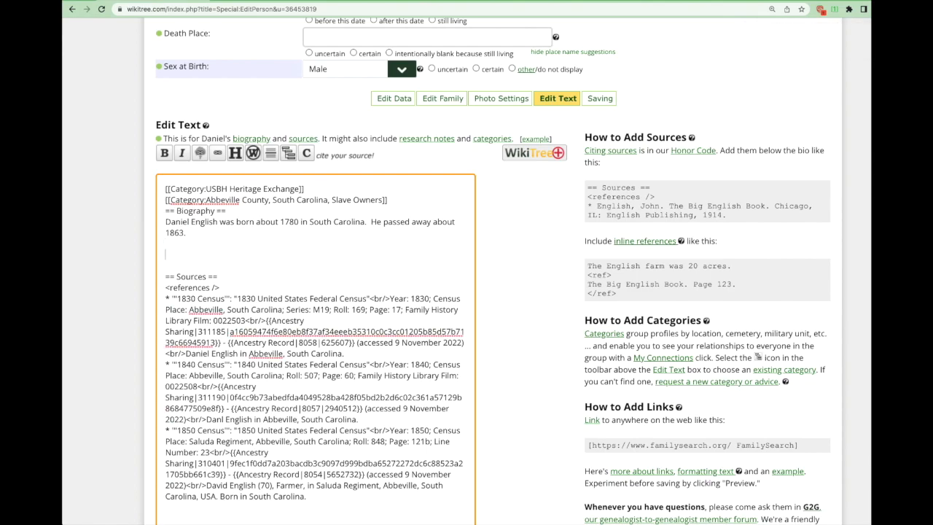
text(== )
text(Slaves)
text( ===)
key(Return)
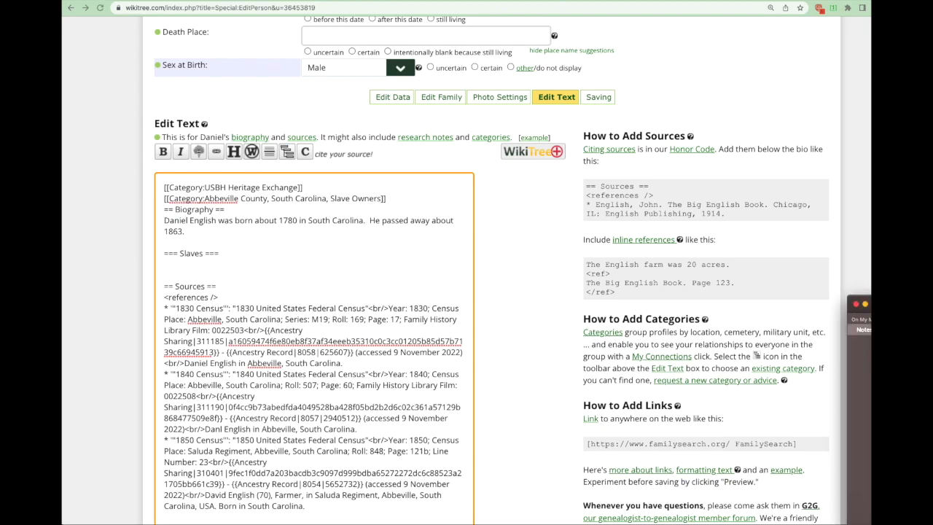
right_click(172, 264)
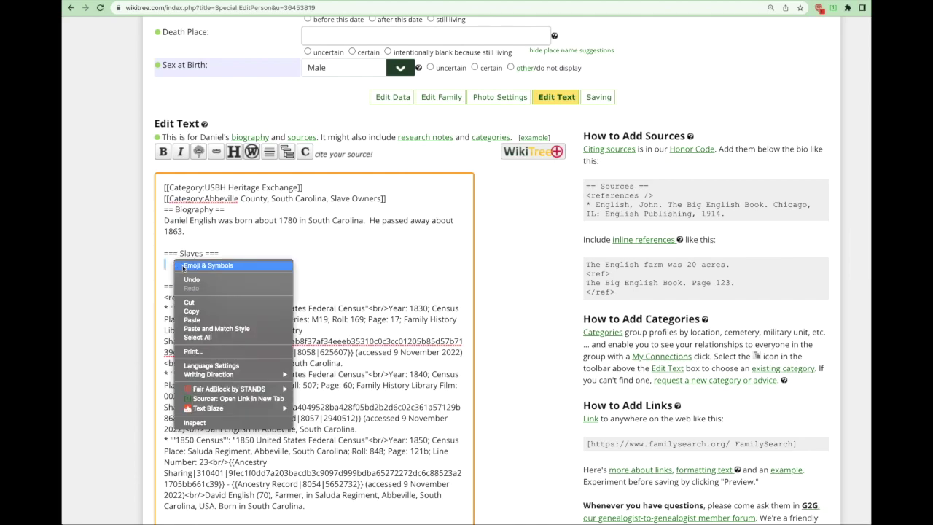
click(192, 319)
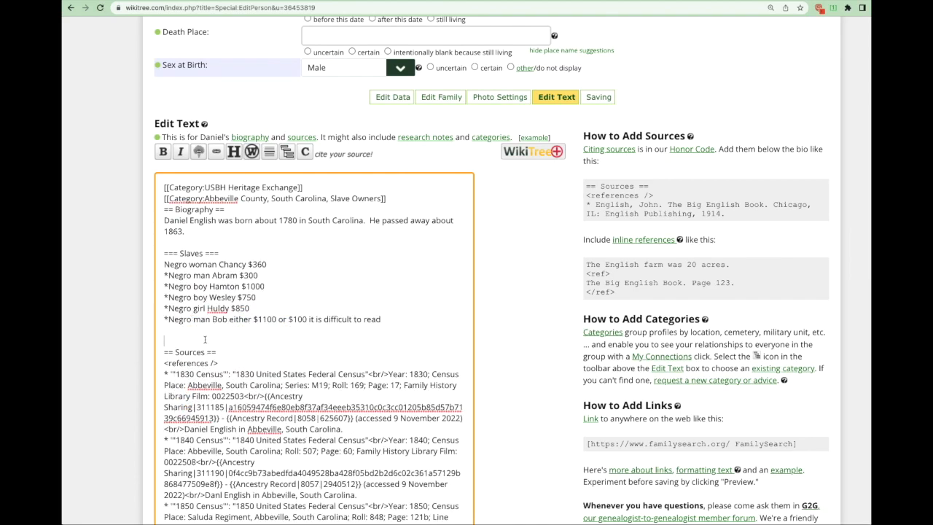
key(BackSpace)
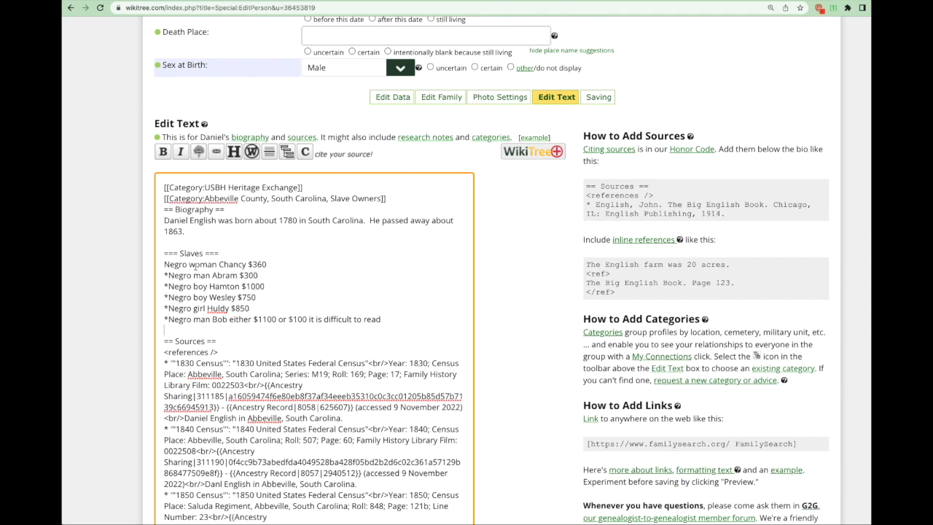
Step: Review the Chancy and Hamton entries and their values, then tidy the list markers on the first entry
drag(164, 264, 213, 264)
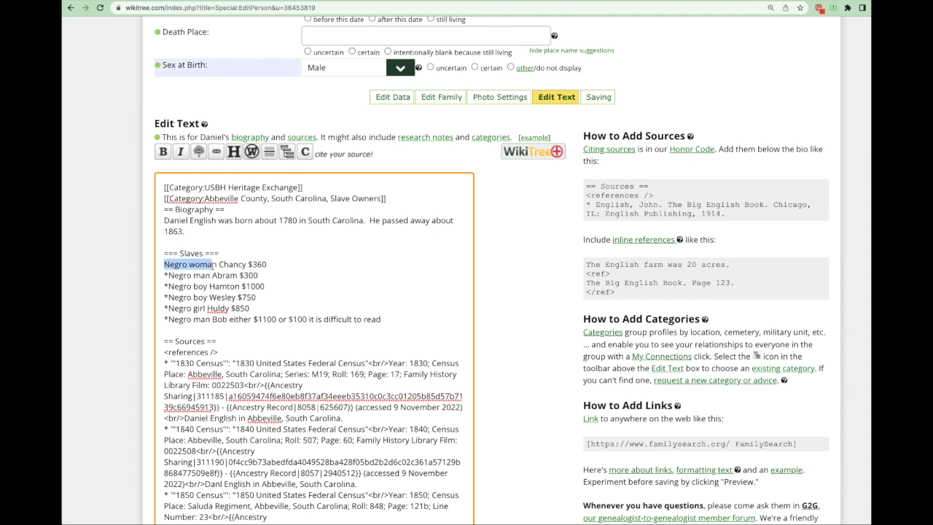
drag(239, 265, 267, 264)
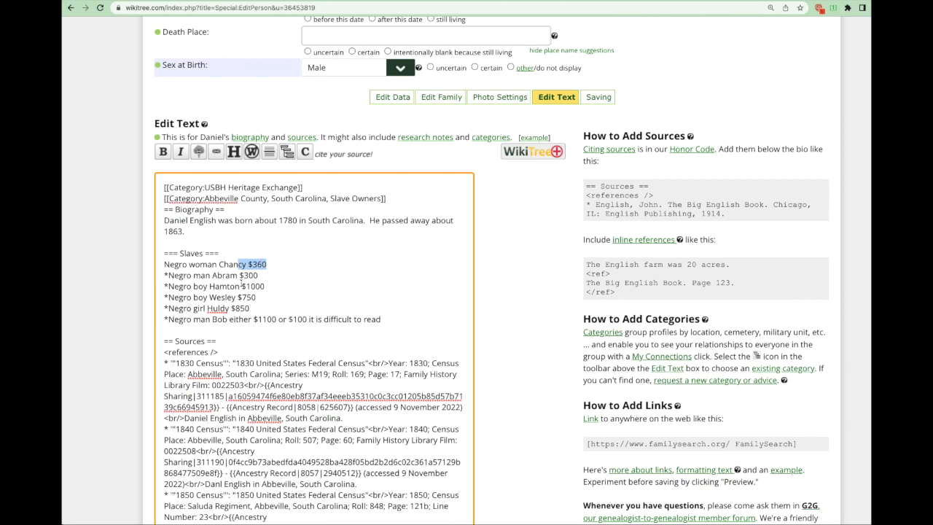
double_click(252, 286)
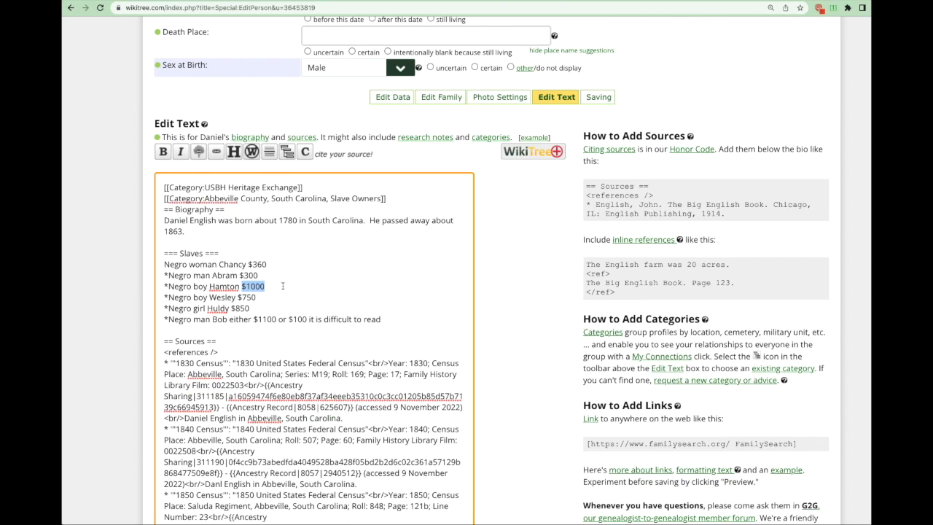
click(166, 265)
text(*)
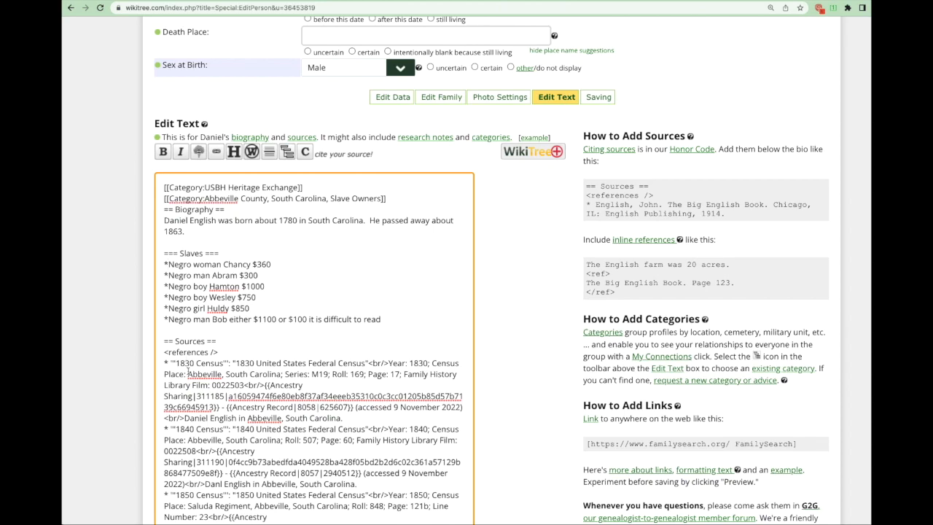
key(BackSpace)
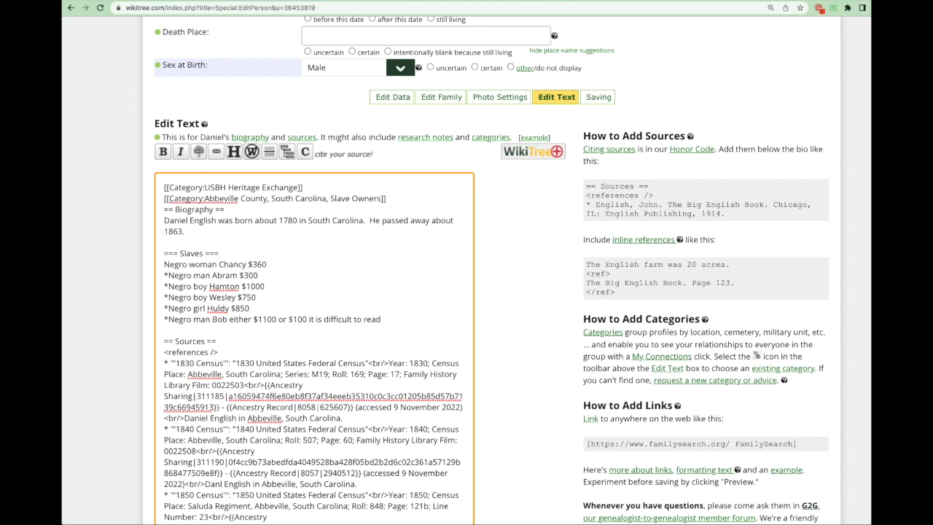
text(#)
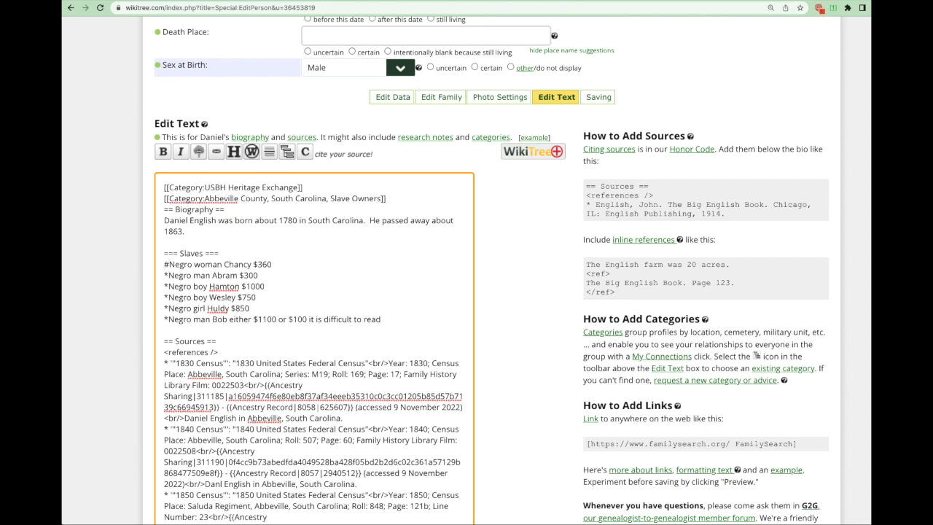
key(BackSpace)
text(*)
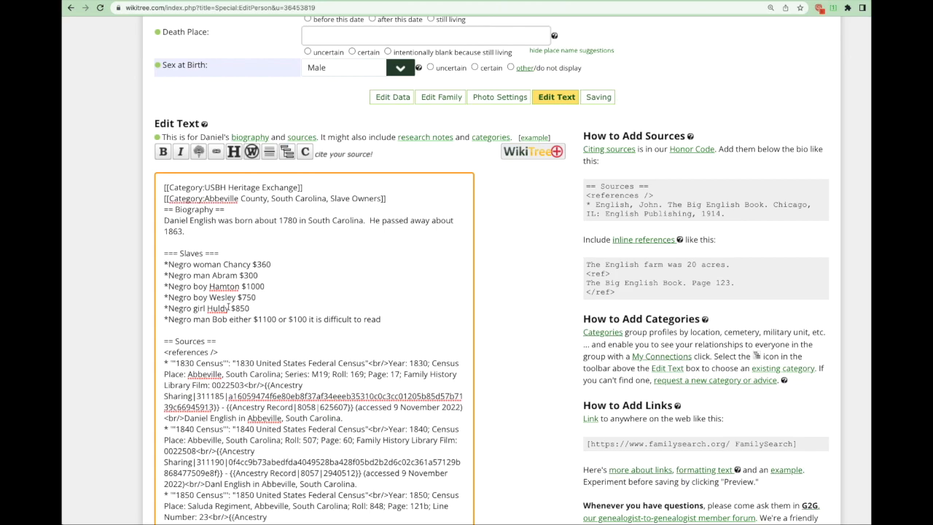
Step: Build an inline citation for the Ancestry probate record and return to the WikiTree editor
key(ctrl+Tab)
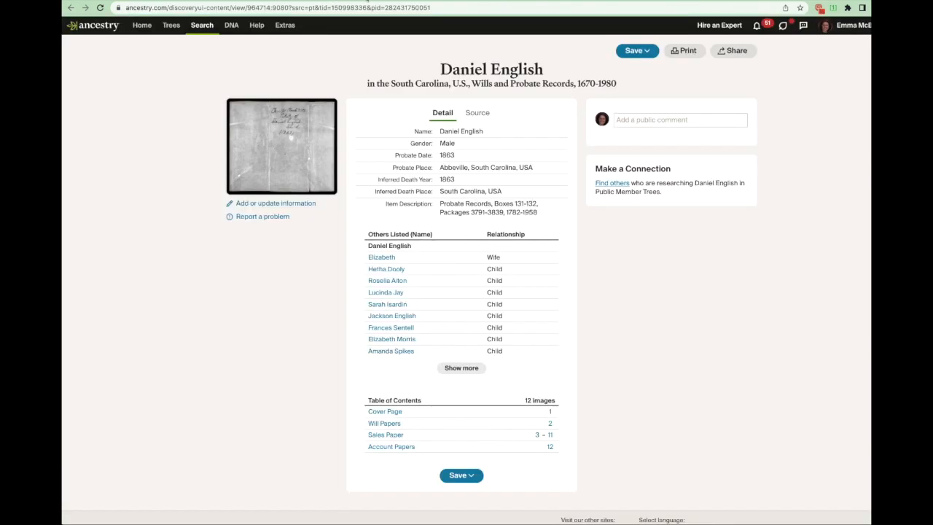
click(833, 9)
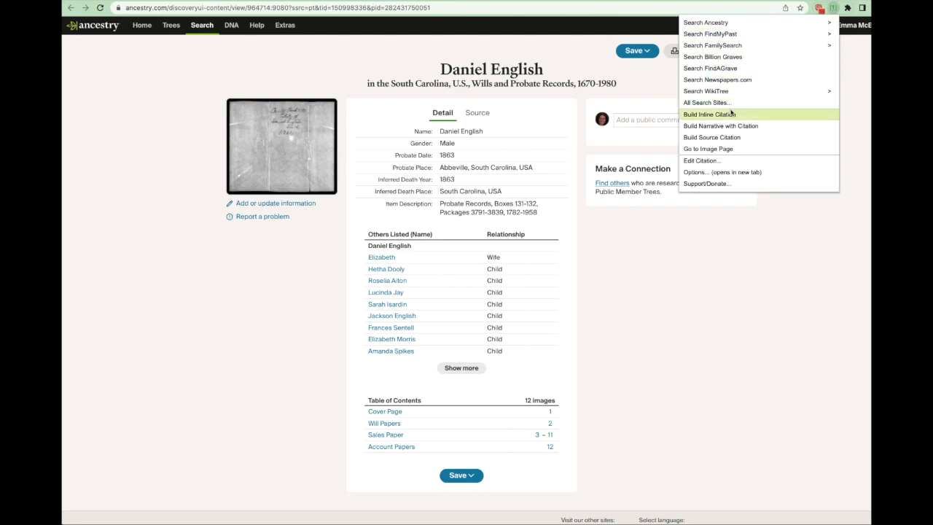
click(724, 137)
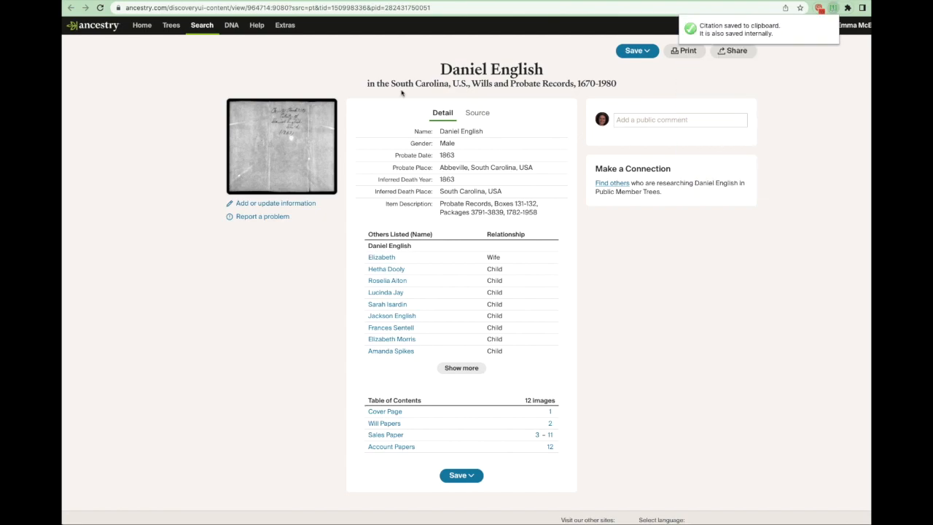
key(ctrl+Tab)
scroll(286, 476, down, 2)
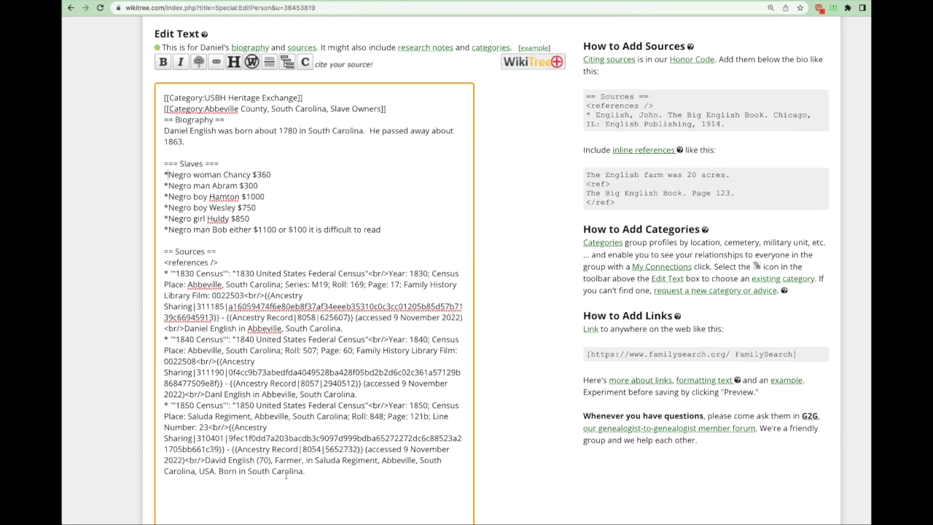
Step: Append the probate citation with '(see page 58)' to the Sources list, then return to the probate images
click(318, 471)
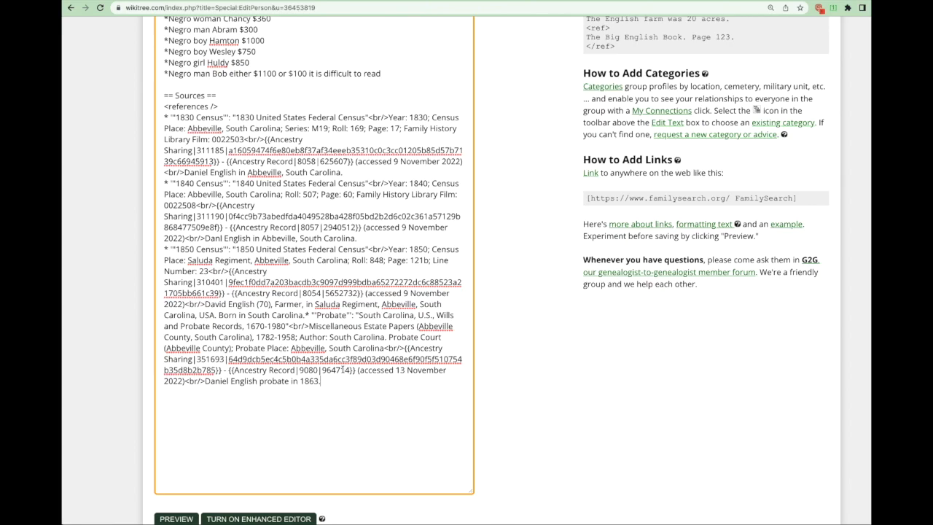
text( (see pa)
text(ge 5)
text(8))
scroll(292, 119, up, 3)
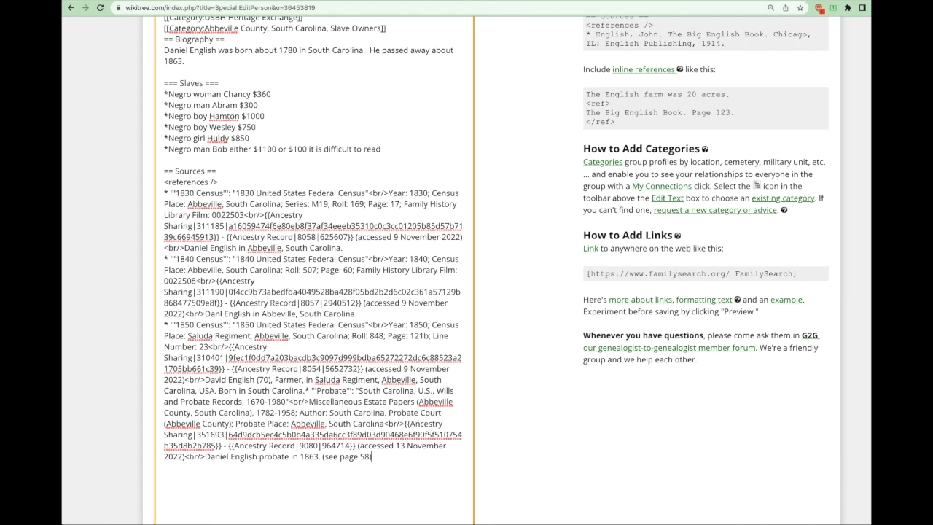
key(ctrl+Tab)
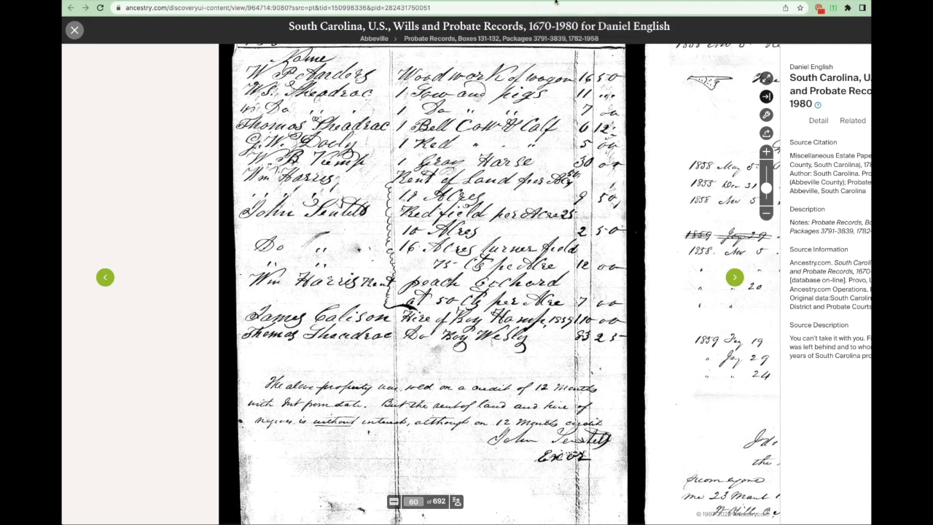
Step: Switch to Daniel English's 1830 census record on Ancestry
key(ctrl+Tab)
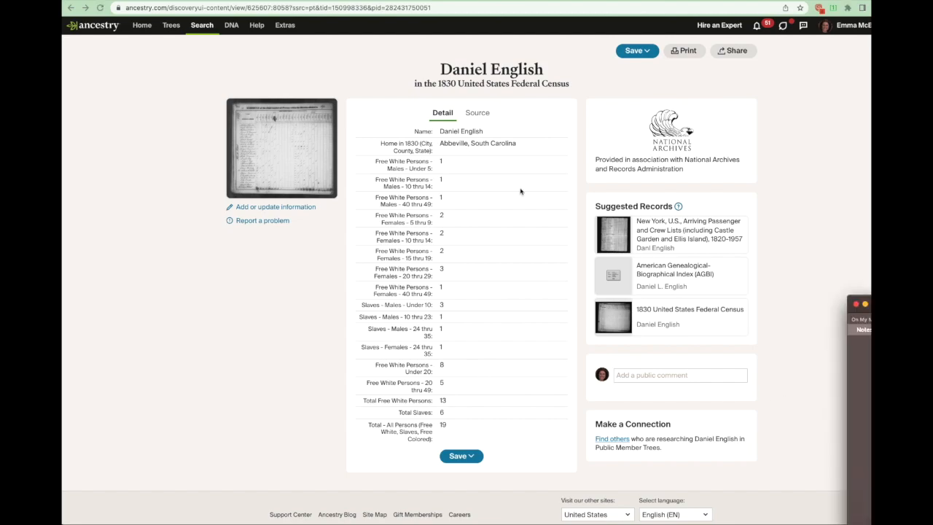
Step: Paste the 1830 census slave counts below the slave list in the WikiTree biography
key(ctrl+Tab)
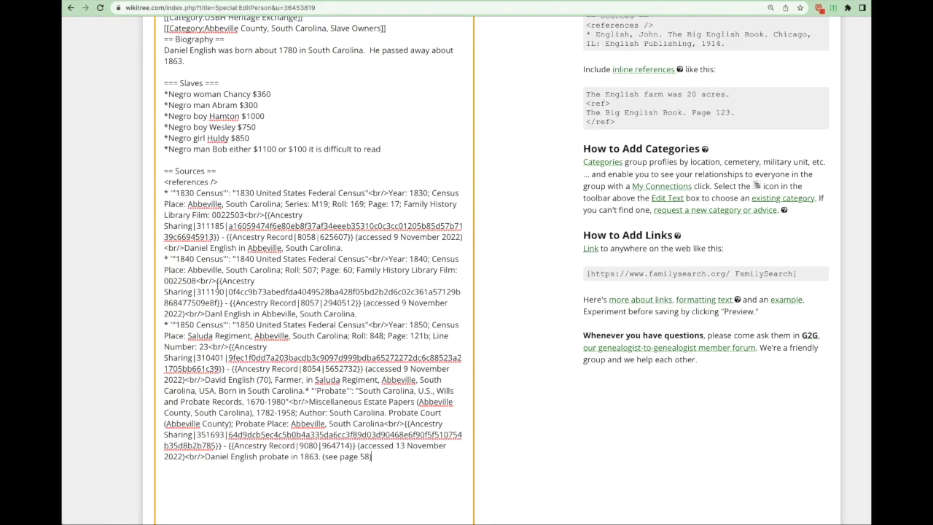
click(400, 149)
key(Return)
key(Return)
text(v)
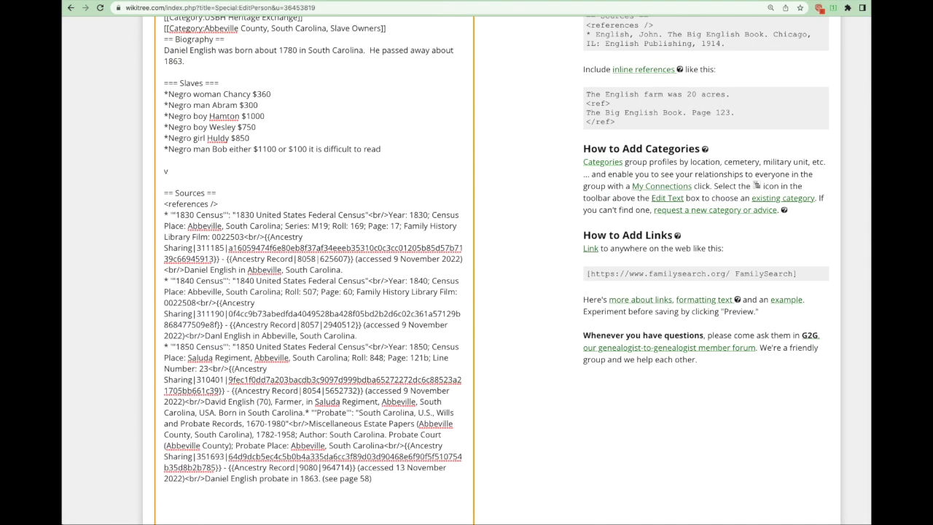
key(BackSpace)
text(The 1830 census lists slaves as follows Males under 10 –3 Males 10-23 –1 Males 24-35 – 1 Females 24-35- 1)
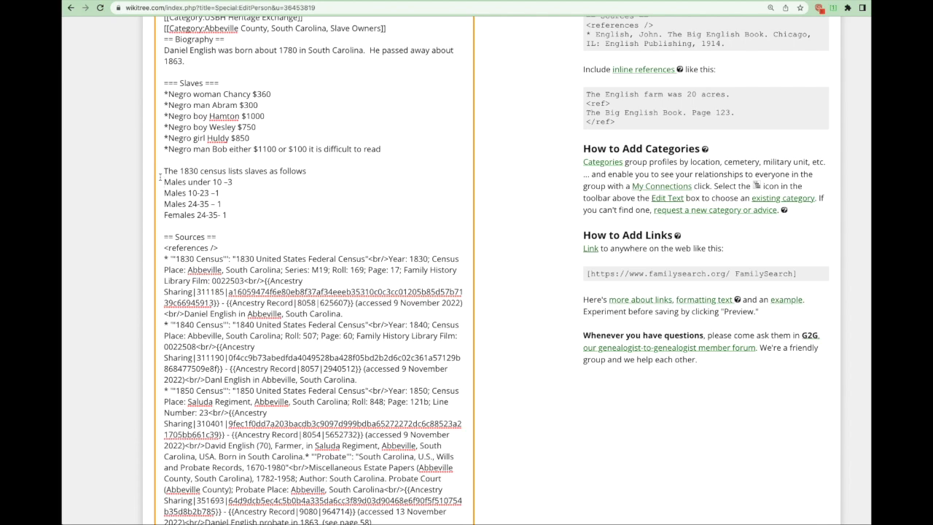
Step: Bullet the four 1830 count lines: Males under 10, Males 10-23, Males 24-35, Females 24-35
click(163, 181)
text(*)
click(164, 193)
text(*)
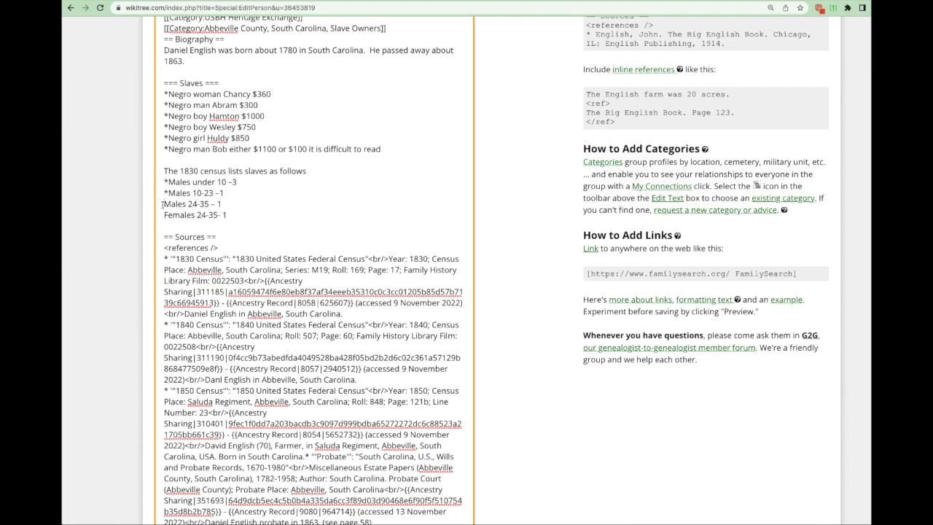
click(163, 204)
text(*)
click(163, 215)
text(*)
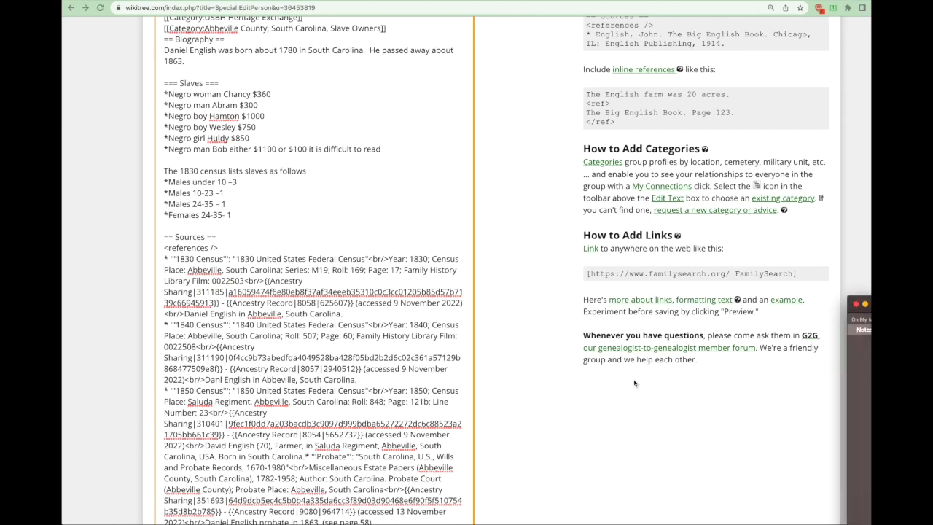
Step: Paste the 1840 census slave counts below the 1830 list
click(235, 216)
key(Return)
key(Return)
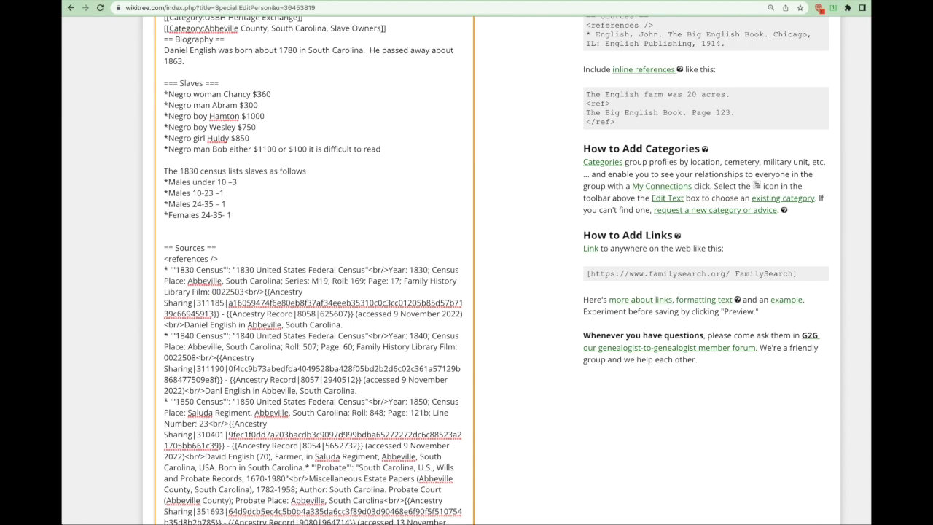
text(fv)
key(BackSpace)
key(BackSpace)
text(The 1840 census lists slaves as follows Males under 10 –3 Males 10-23 –2 Males 36-54- 1 Females under 10-2 Females 24-35- 1)
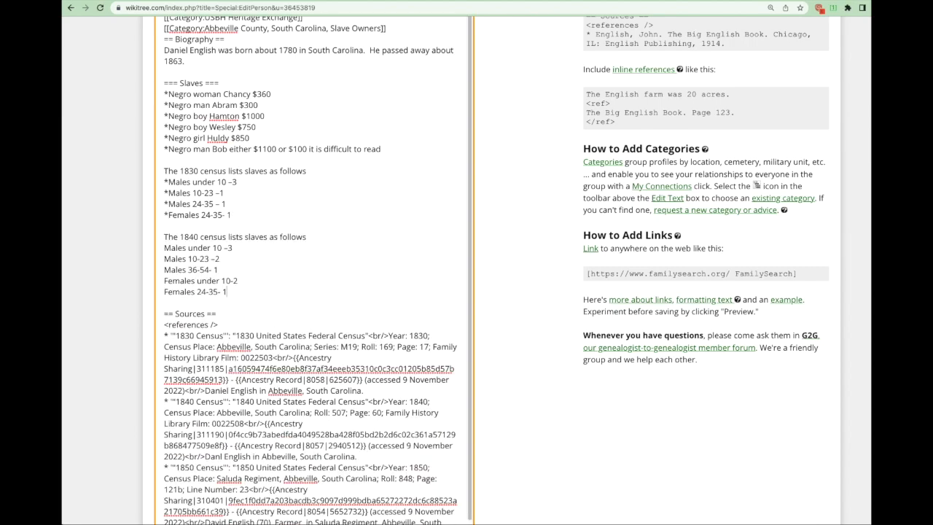
Step: Bullet the five 1840 count lines (Males under 10, 10-23, 36-54, Females under 10, 24-35)
click(164, 247)
text(*)
click(164, 259)
text(*)
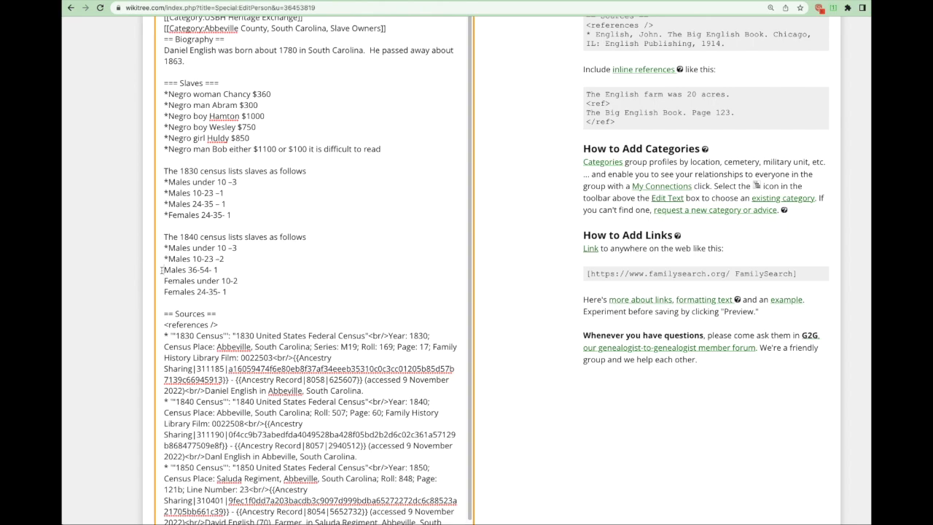
click(163, 270)
text(*)
click(163, 281)
text(*)
click(164, 291)
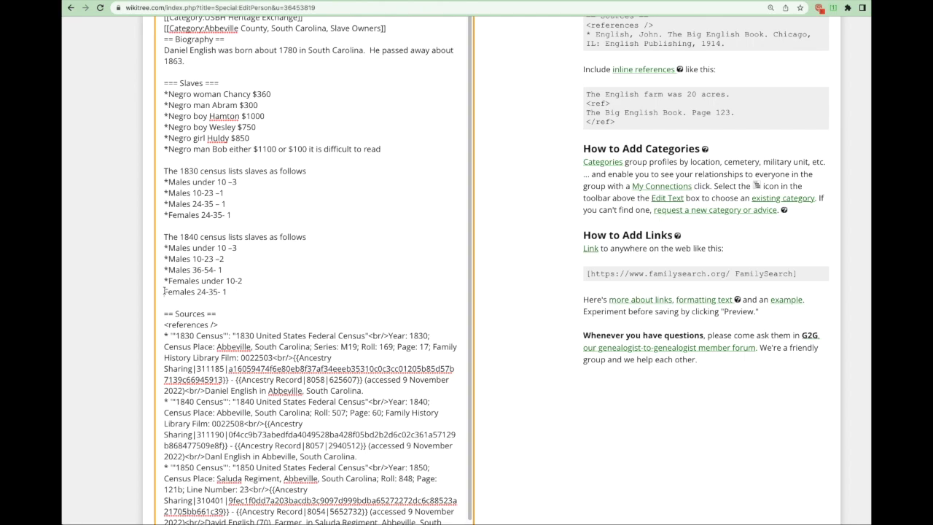
text(*)
key(ctrl+Tab)
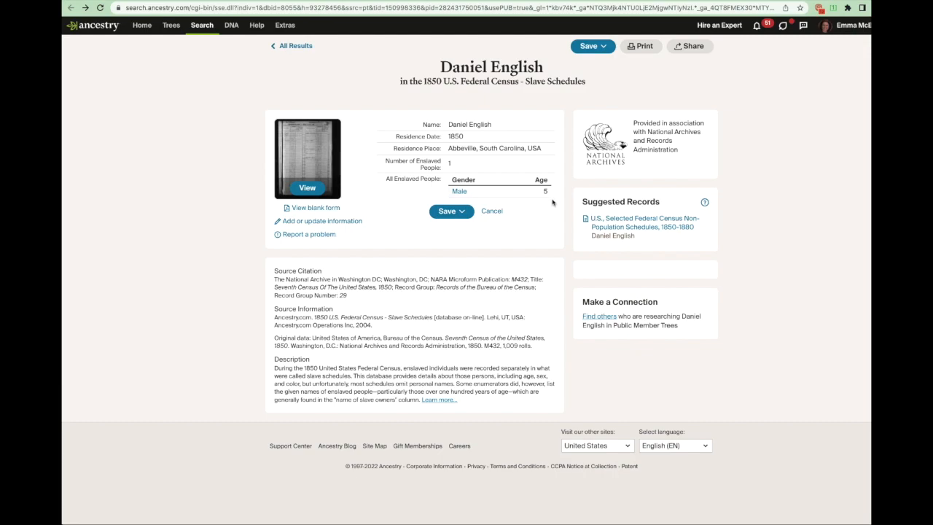
Step: View the 1850 slave schedule census image for Daniel English on Ancestry
click(307, 188)
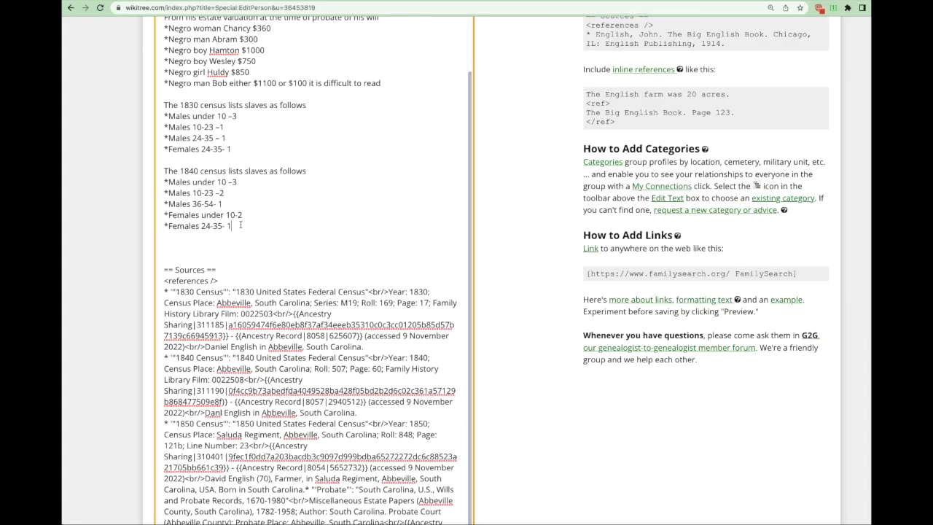
Step: Paste the eight 1850 slave schedule entries after the 1840 list, one blank line before == Sources ==
key(Return)
key(Return)
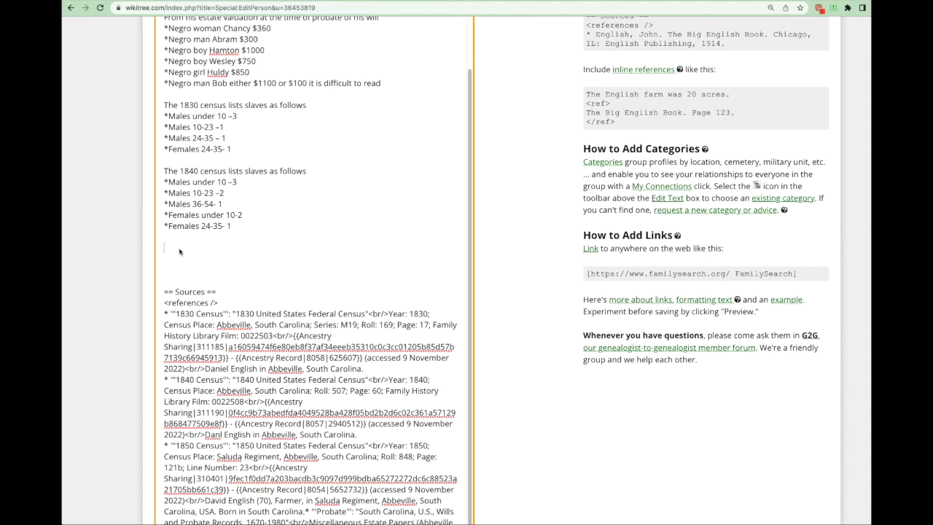
right_click(181, 248)
click(206, 308)
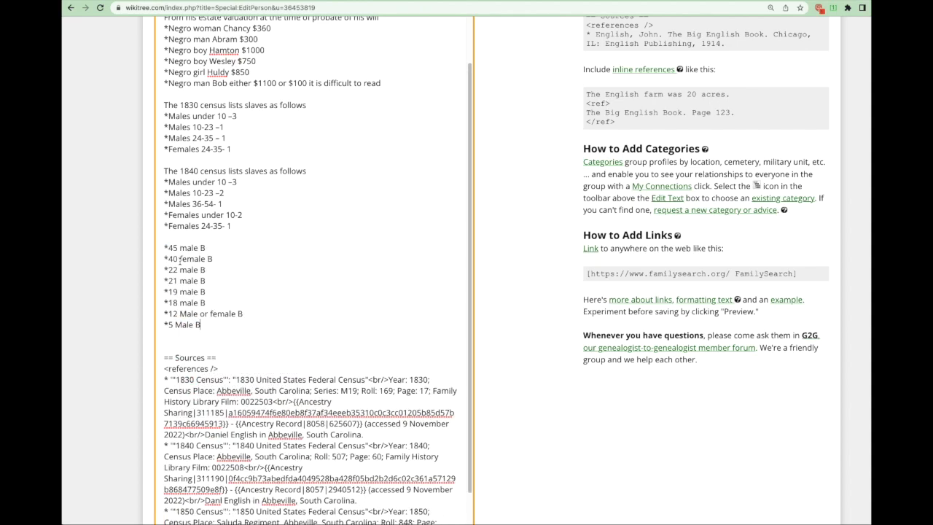
key(Delete)
key(Delete)
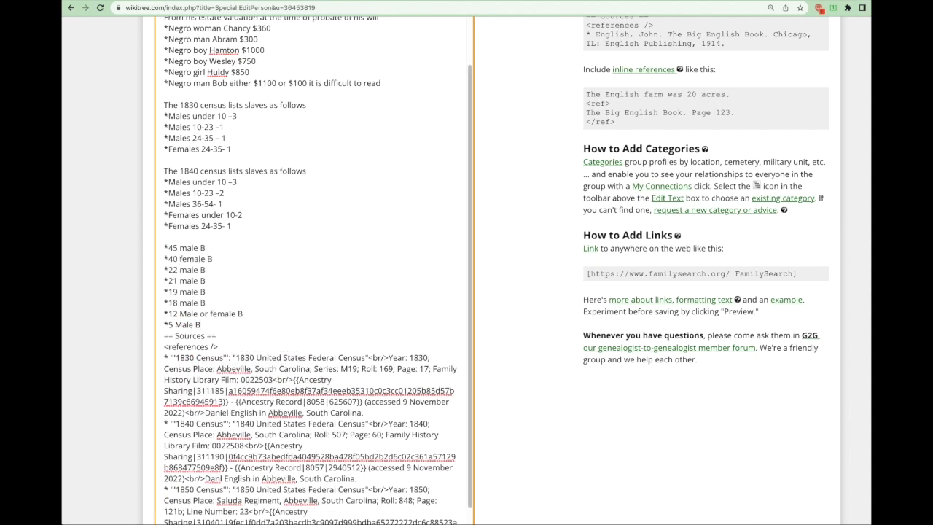
key(Return)
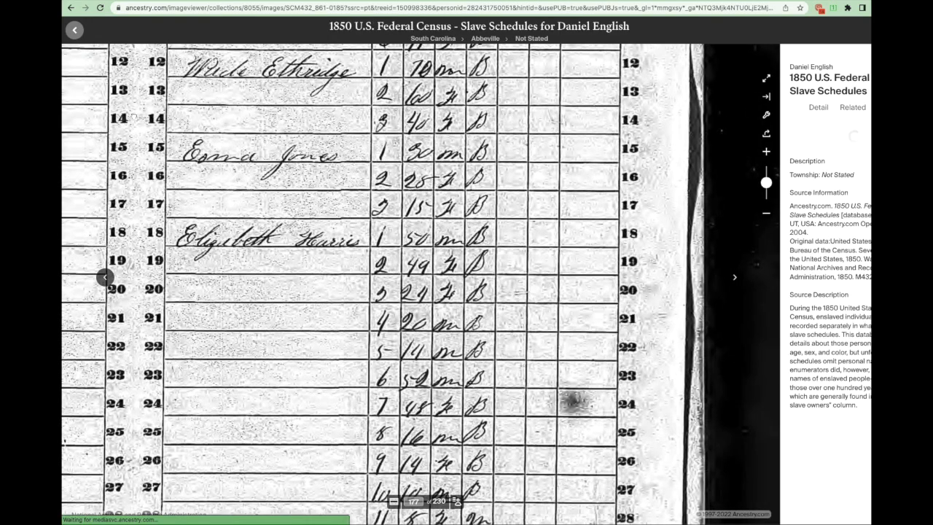
Step: Check Daniel English's rows on the census image, then return to the 1850 record page
mouse_move(307, 204)
mouse_down()
mouse_move(282, 257)
mouse_move(346, 474)
mouse_up()
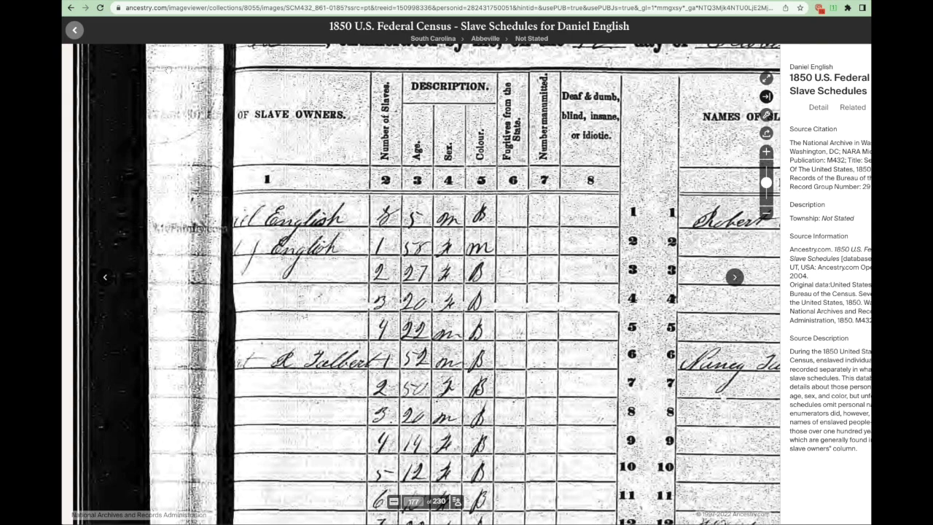
click(74, 29)
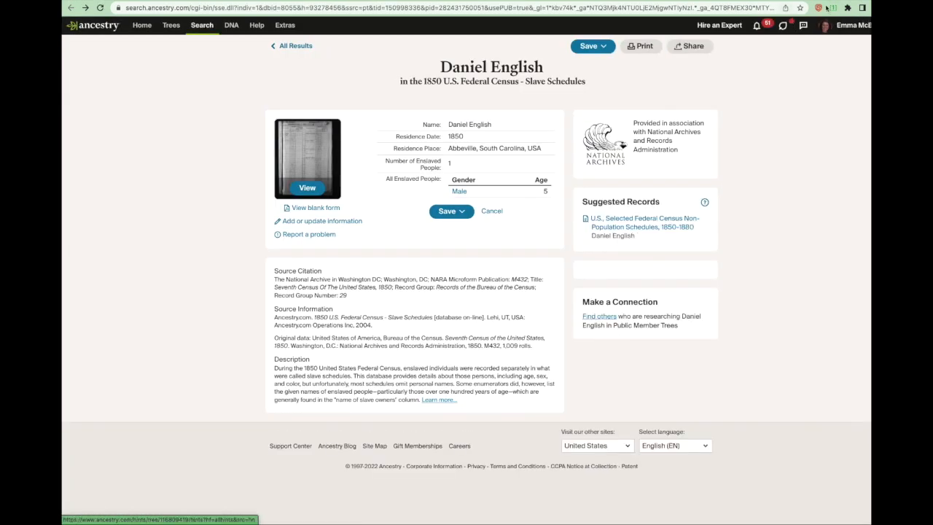
Step: Build a source citation for the 1850 slave schedule with the WikiTree extension and return to the editor
click(834, 9)
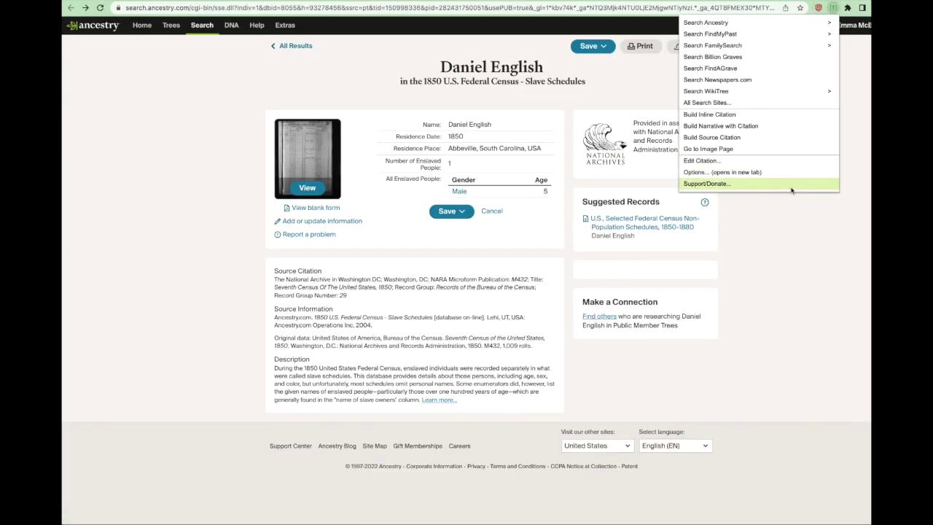
click(773, 138)
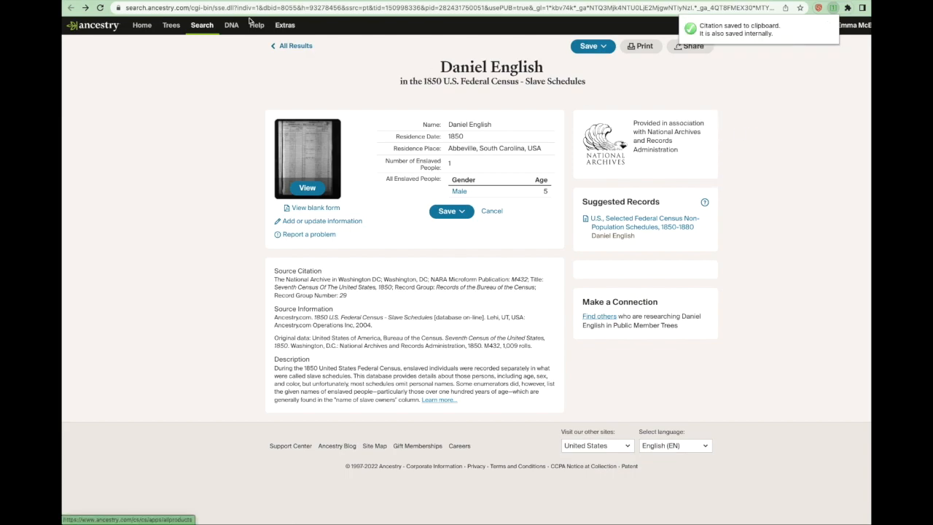
key(ctrl+Tab)
scroll(314, 292, down, 3)
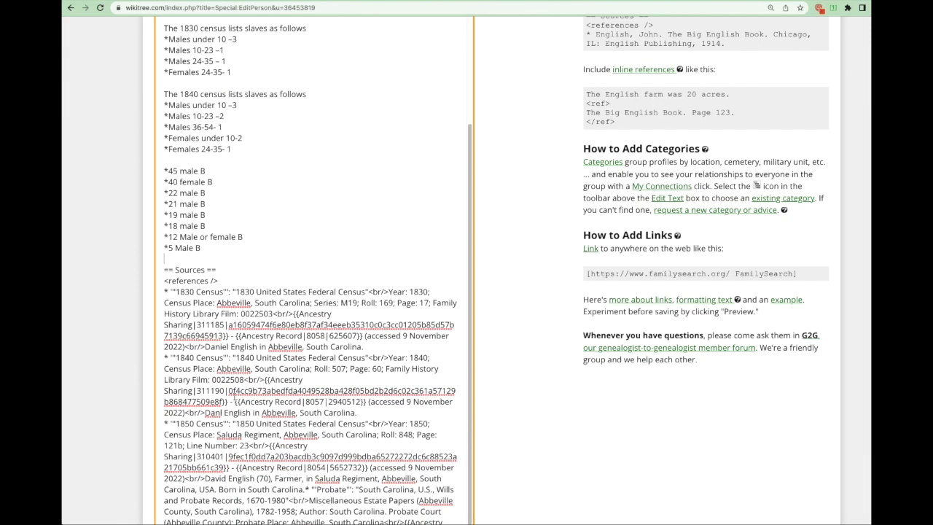
scroll(314, 291, down, 2)
scroll(313, 291, down, 5)
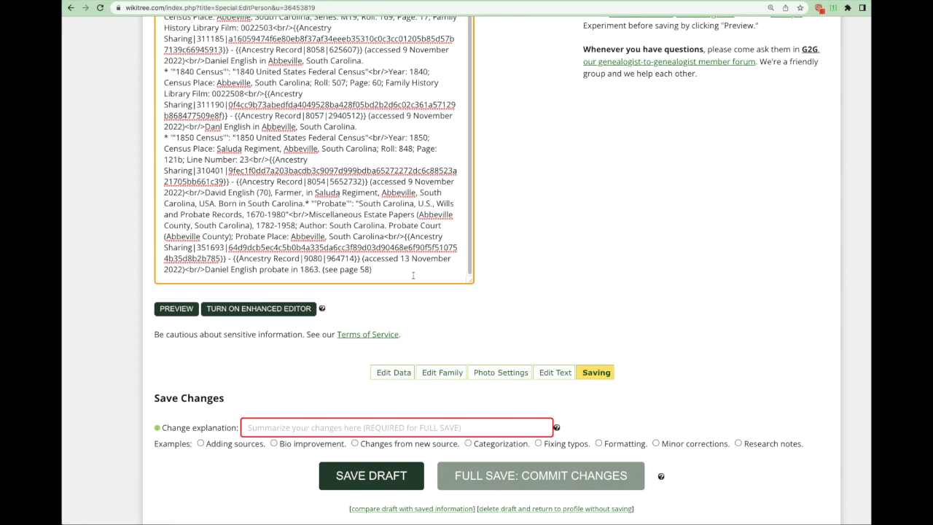
scroll(314, 292, up, 1)
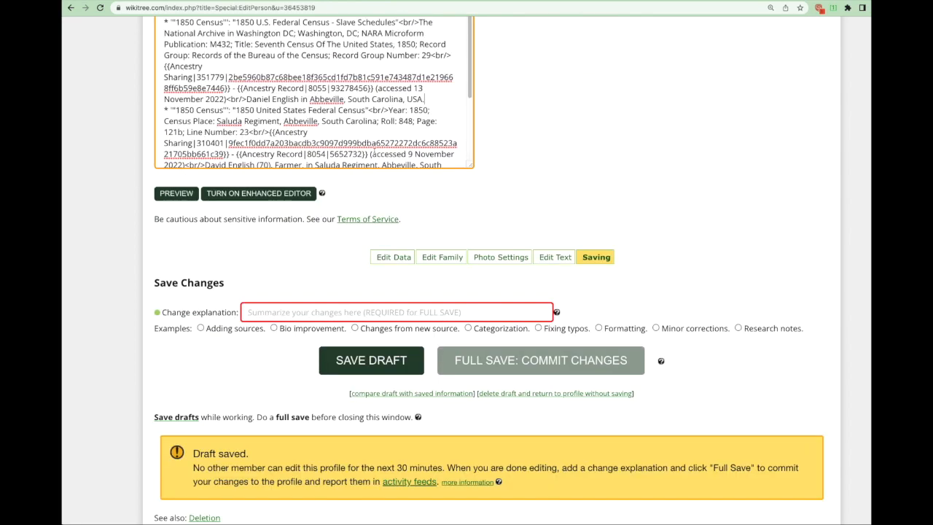
scroll(159, 261, up, 5)
scroll(214, 286, up, 3)
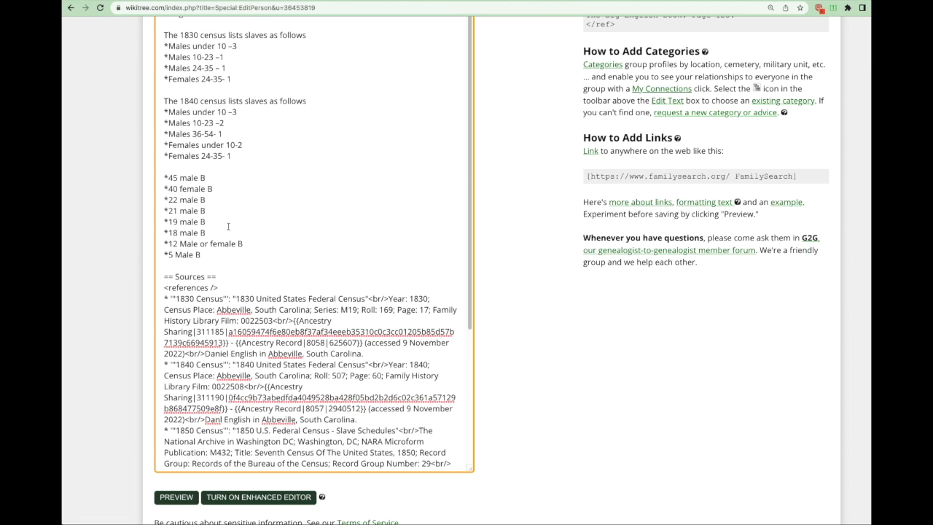
scroll(228, 220, up, 5)
scroll(227, 220, up, 3)
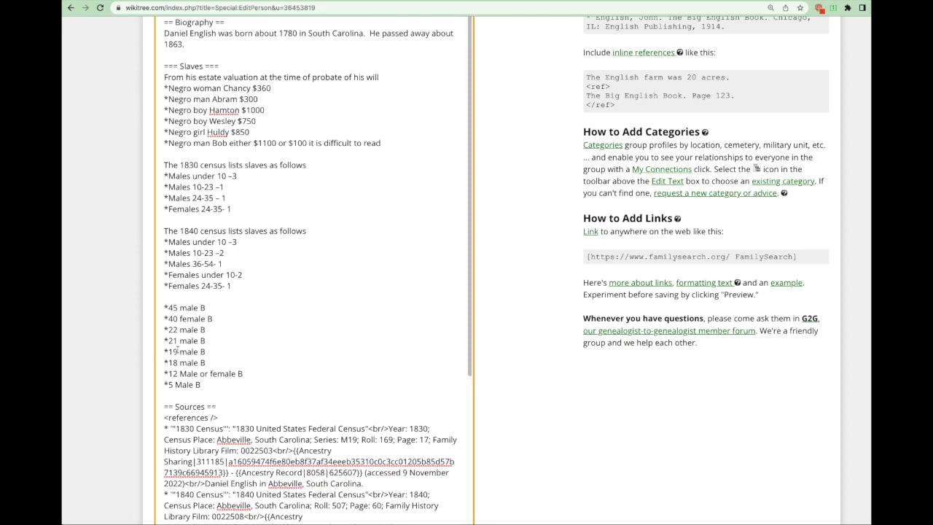
scroll(127, 330, down, 4)
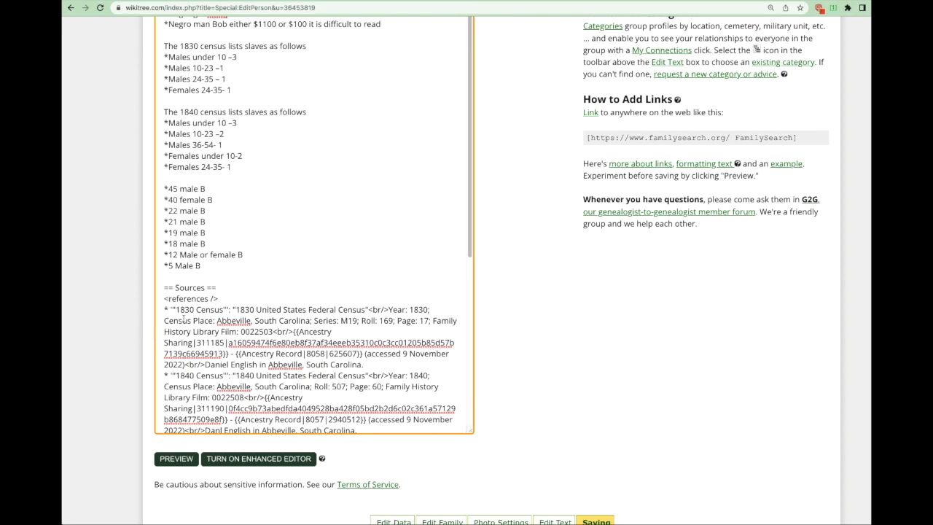
scroll(251, 319, down, 5)
scroll(251, 319, down, 4)
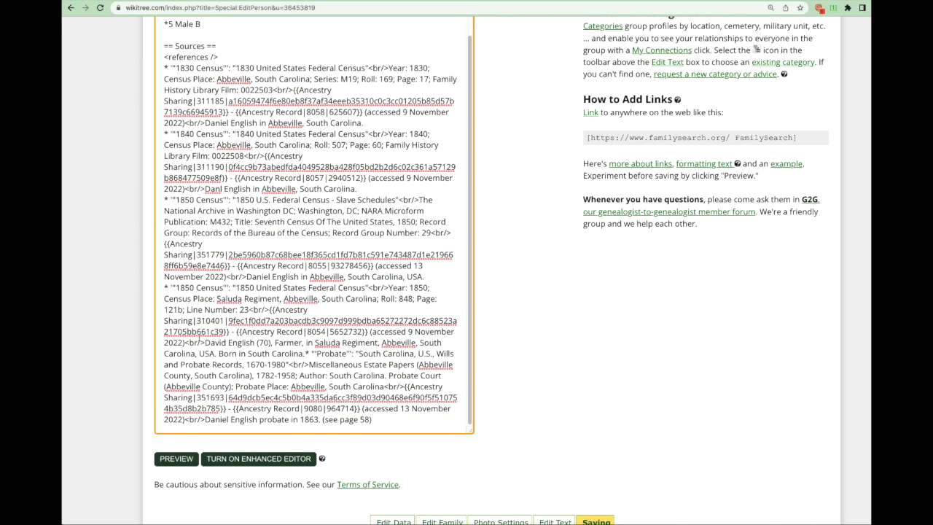
scroll(134, 319, down, 2)
scroll(135, 319, down, 5)
scroll(135, 320, down, 5)
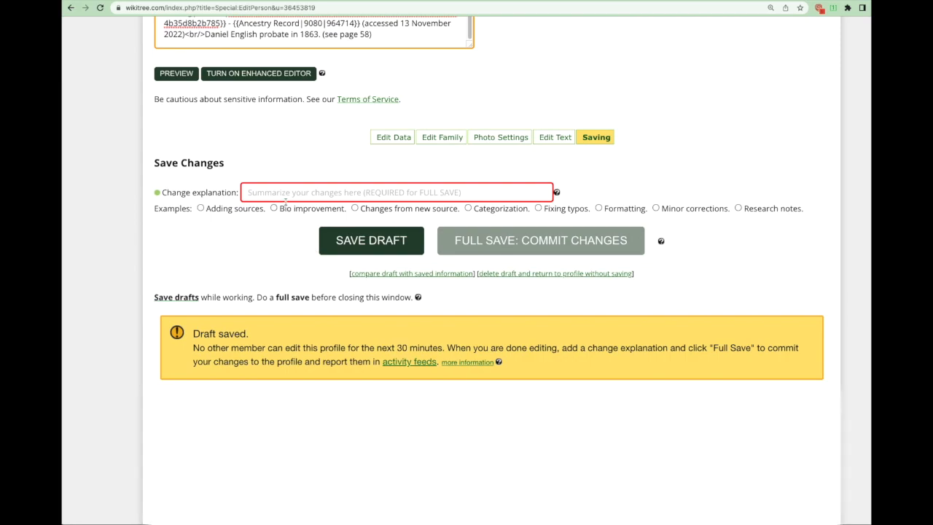
text(added sl)
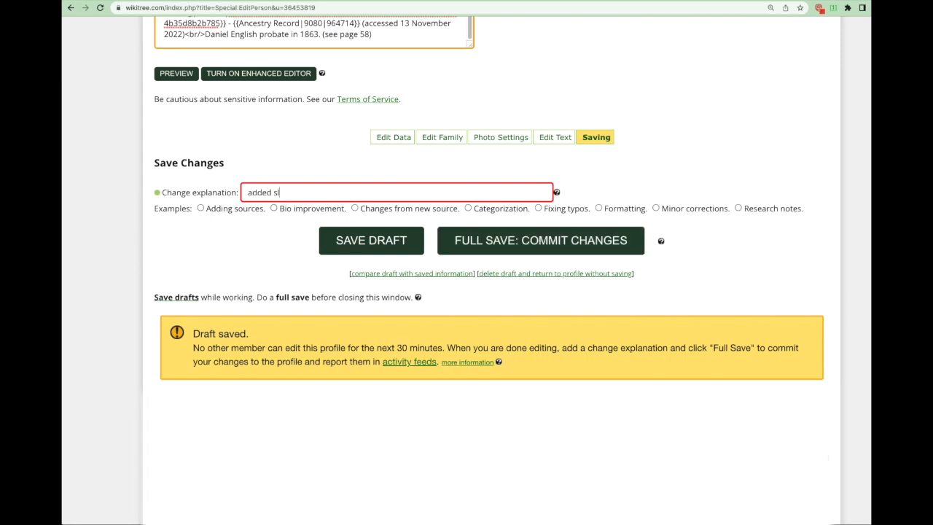
text(avery informatio)
text(n)
Step: Commit the full save with the explanation 'added slavery information'
key(Return)
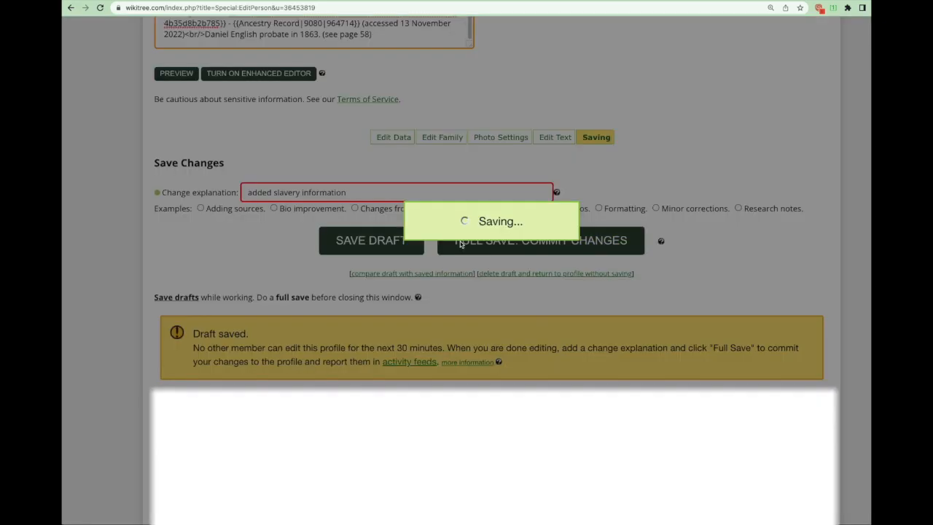
scroll(289, 341, down, 10)
scroll(290, 342, down, 10)
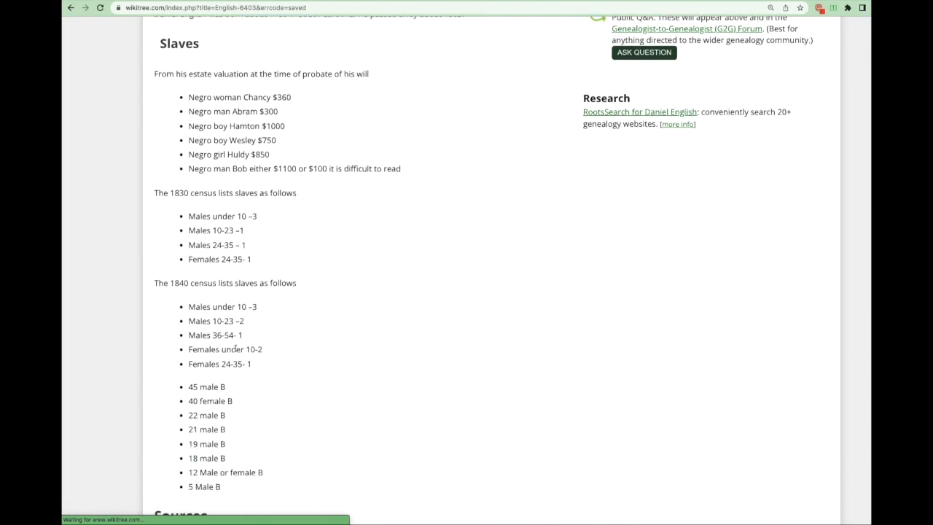
scroll(235, 350, down, 8)
scroll(235, 349, down, 2)
Step: Post the prepared comment explaining the slave list and linking the Heritage Exchange Portal
click(228, 276)
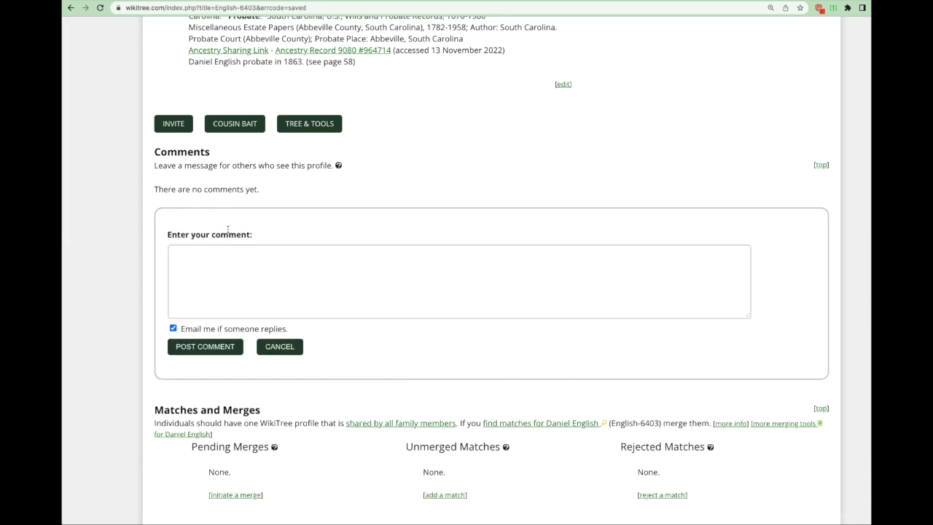
key(super+Tab)
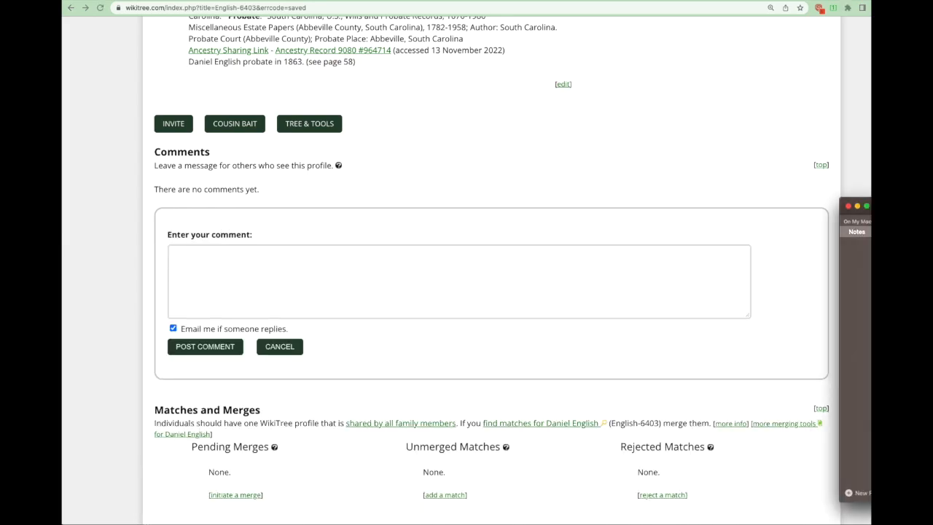
right_click(206, 258)
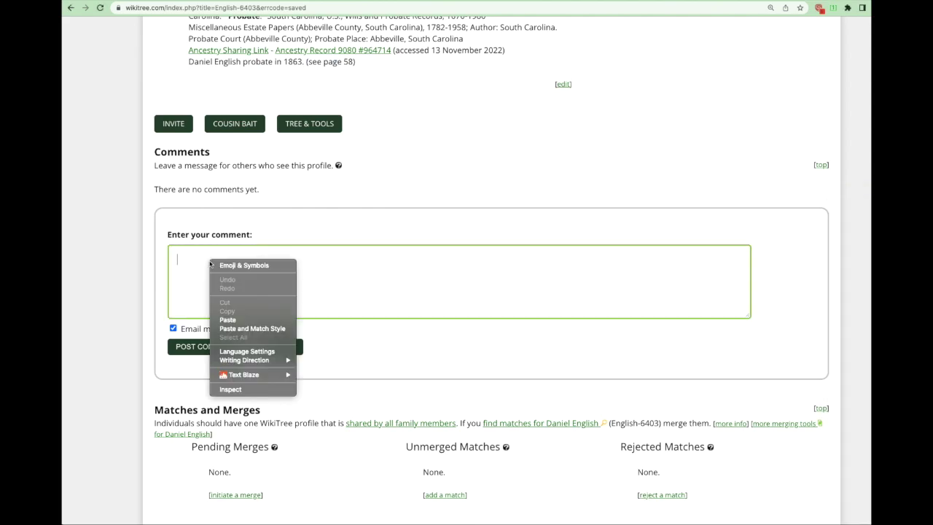
click(227, 299)
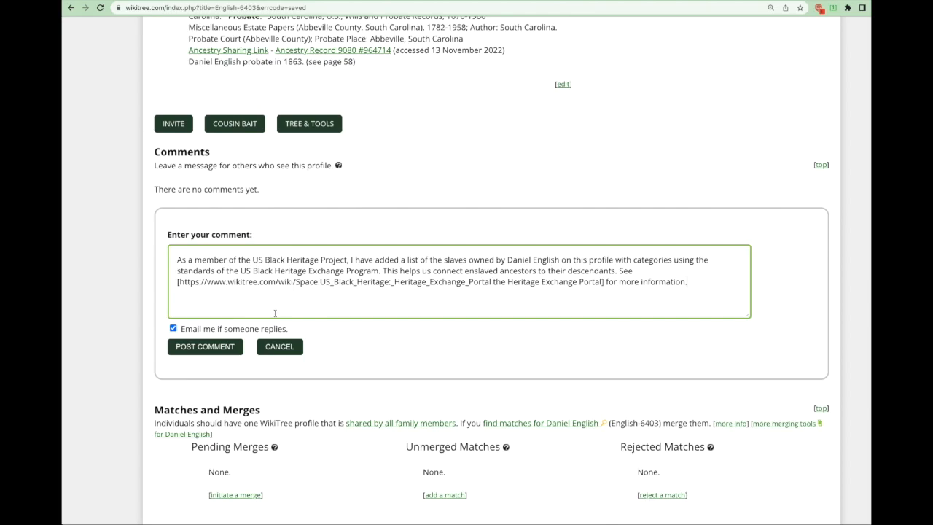
click(205, 347)
scroll(172, 340, up, 5)
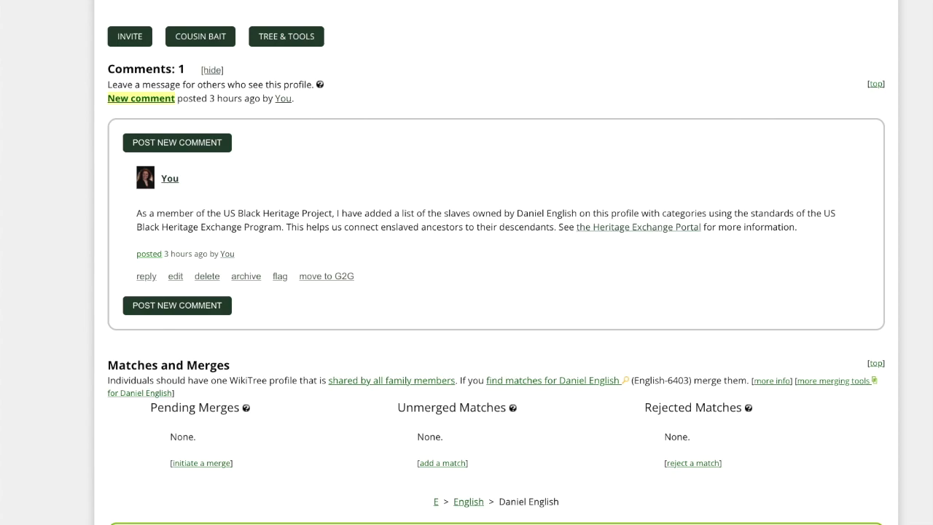
drag(137, 212, 333, 212)
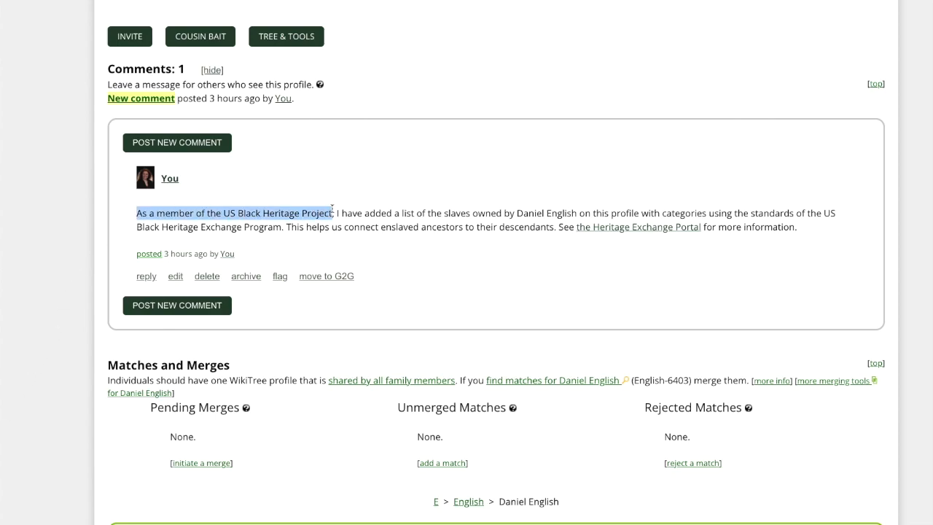